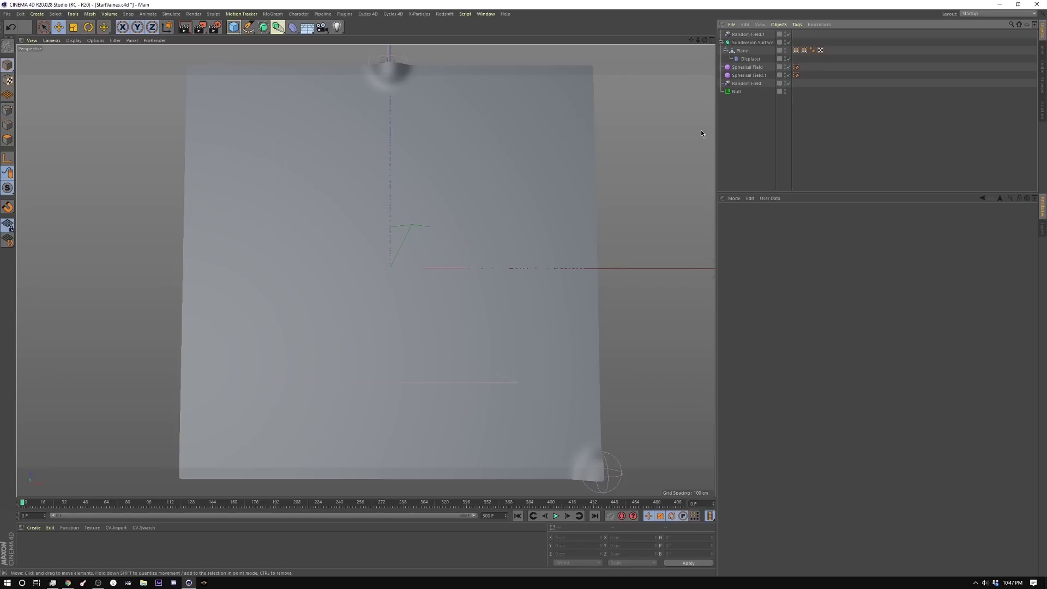
Turn off the Subdivision Surface and show the Plane's Vertex Map tag properties.
key("q")
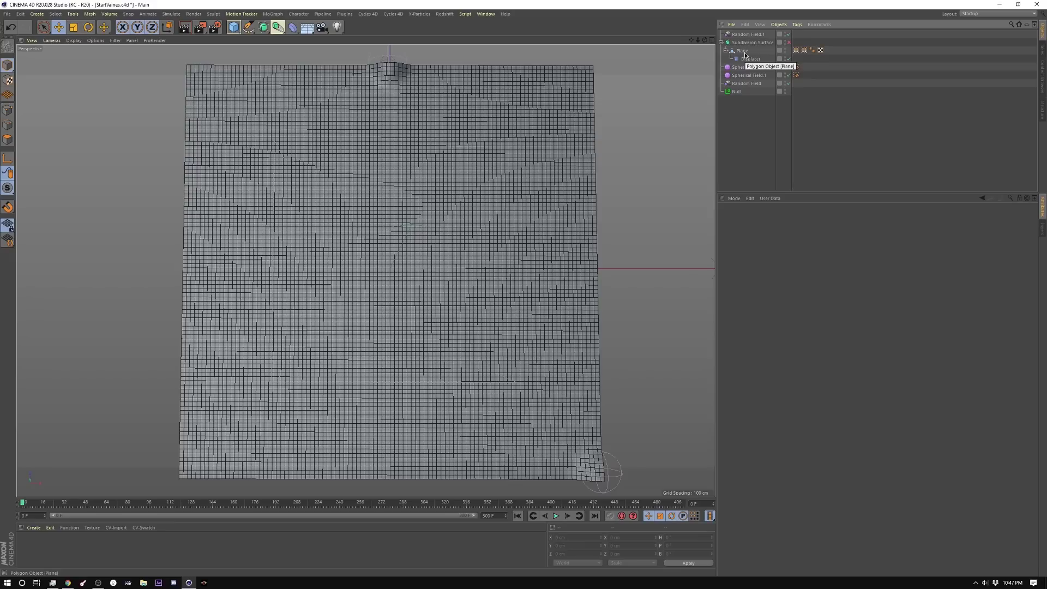
left_click(743, 51)
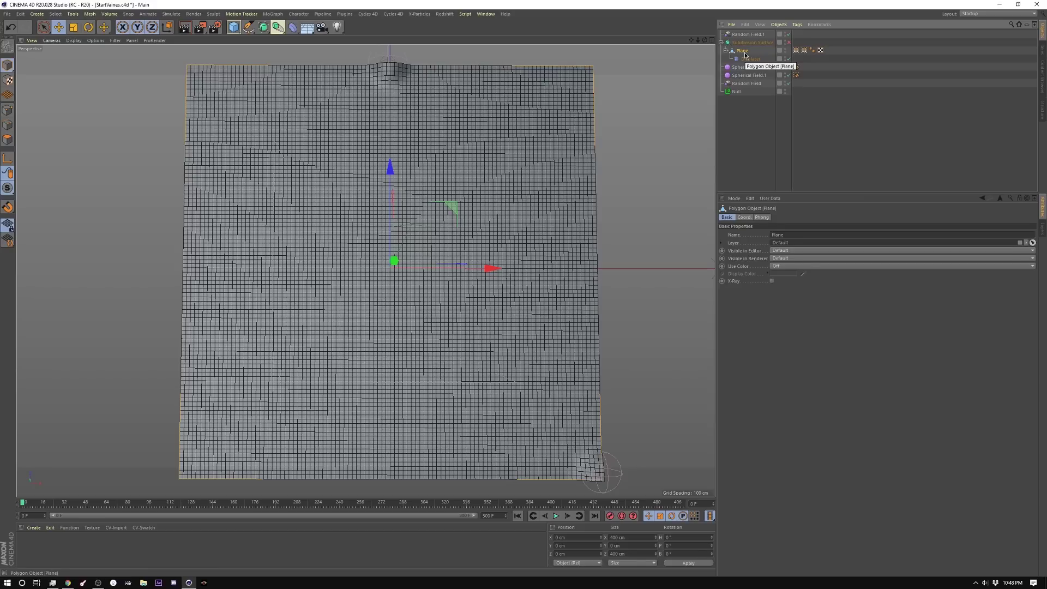
left_click(796, 50)
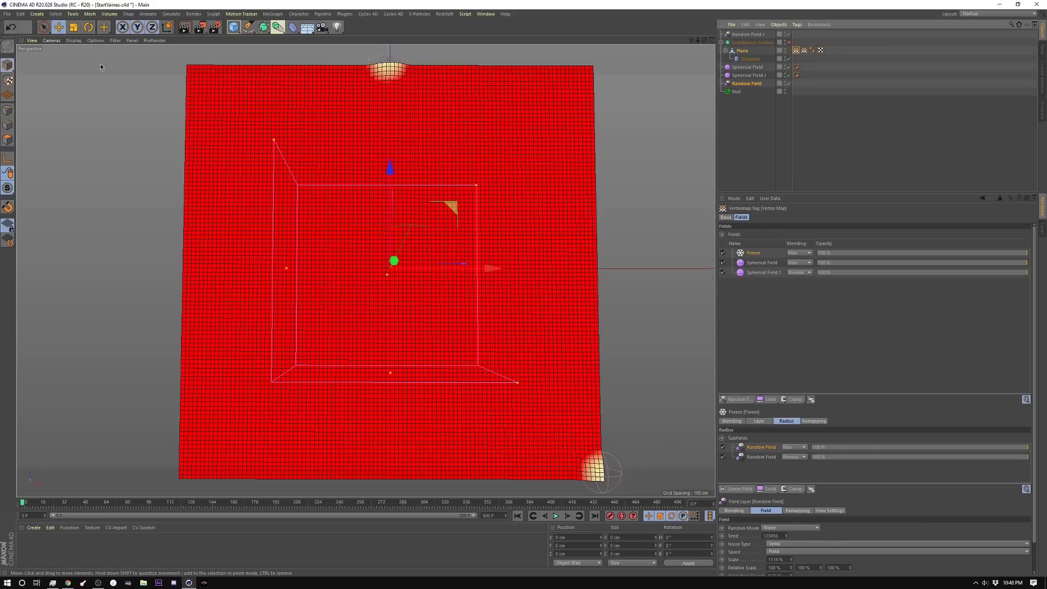
left_click(56, 15)
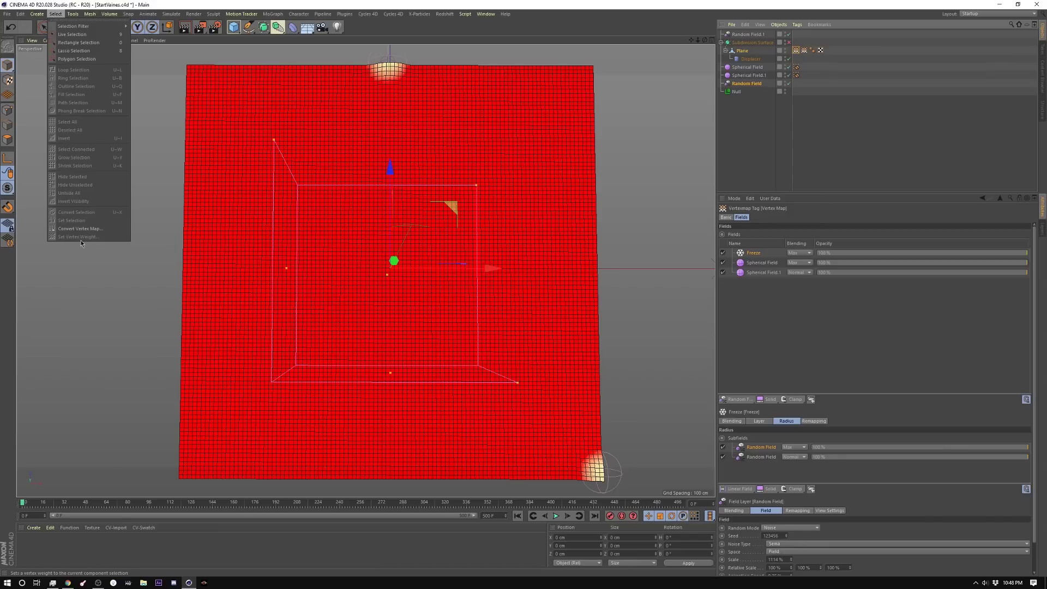
key("Escape")
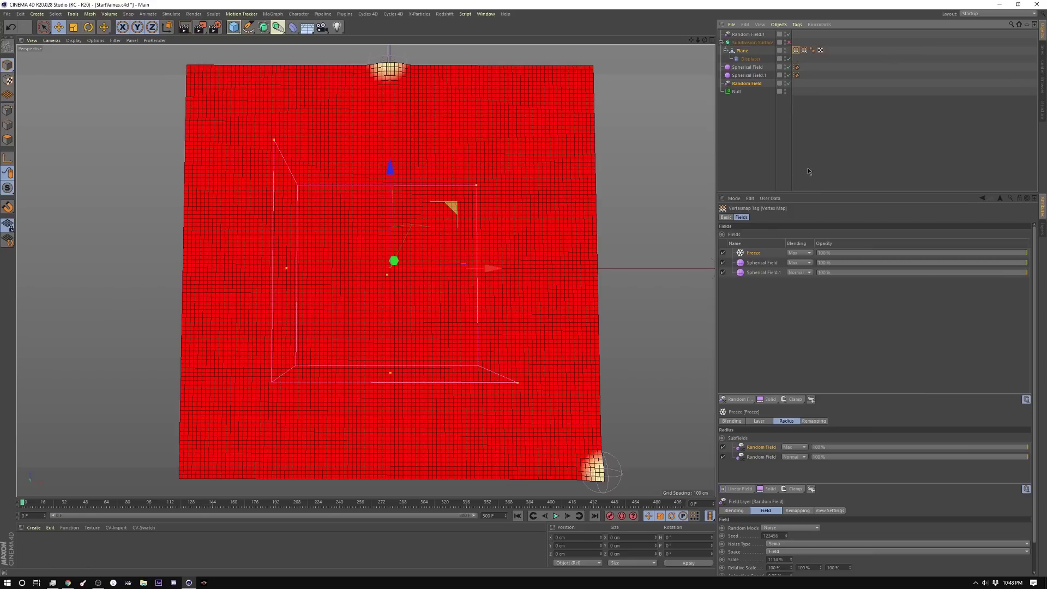
left_click(726, 217)
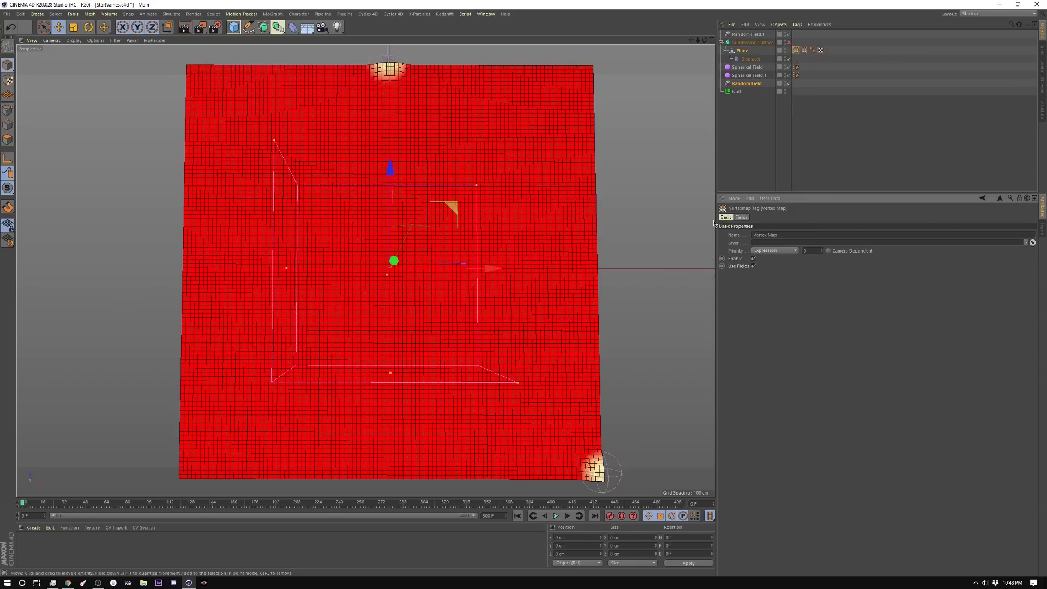
Open the Freeze layer's Radius Random Field subfield and show its Remapping settings.
left_click(797, 51)
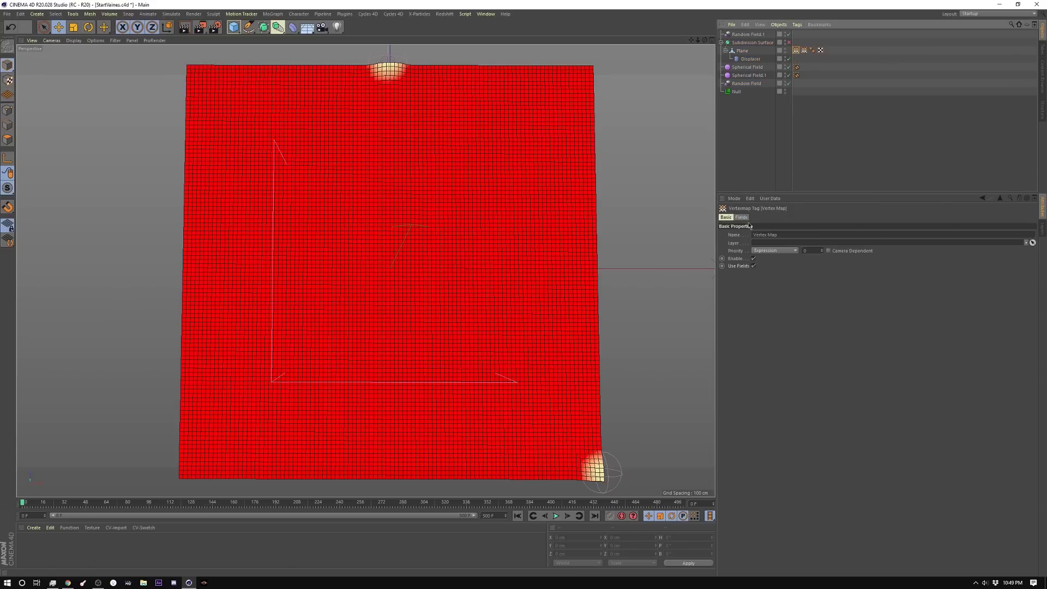
left_click(741, 217)
left_click(742, 253)
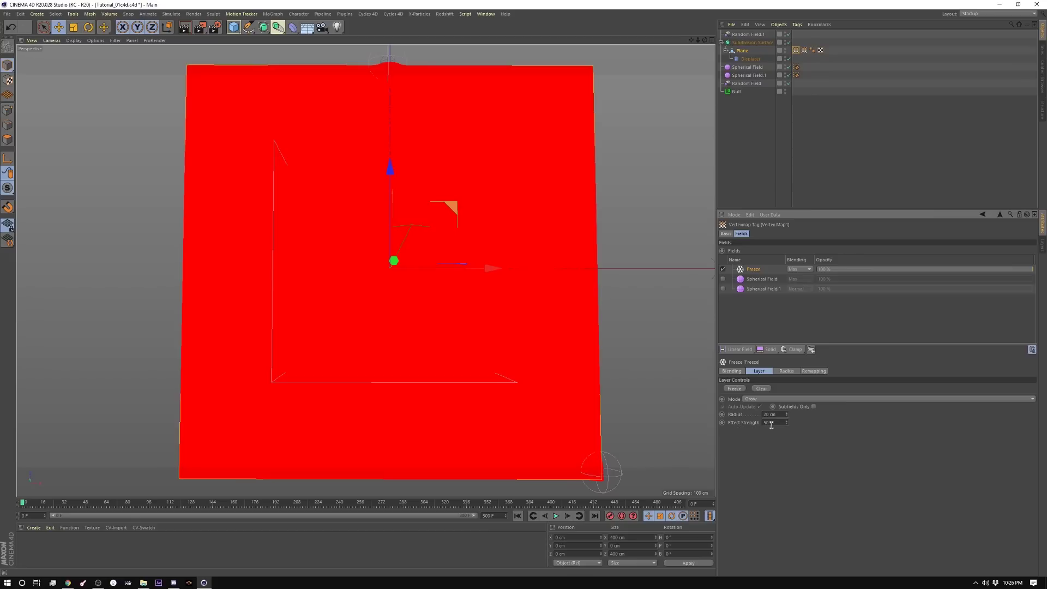
left_click(781, 372)
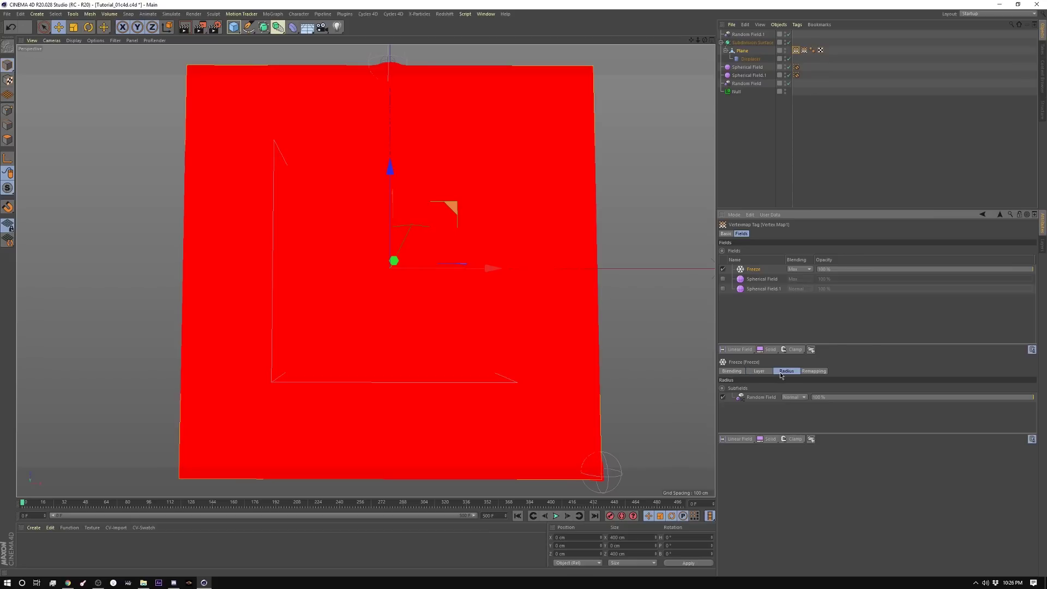
left_click(762, 399)
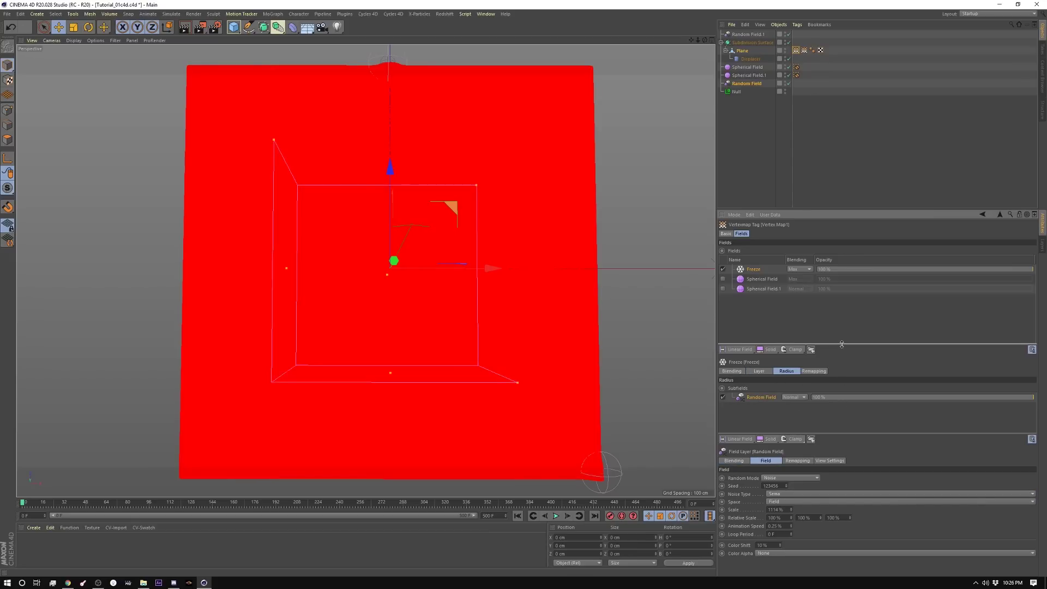
left_click_drag(841, 345, 842, 307)
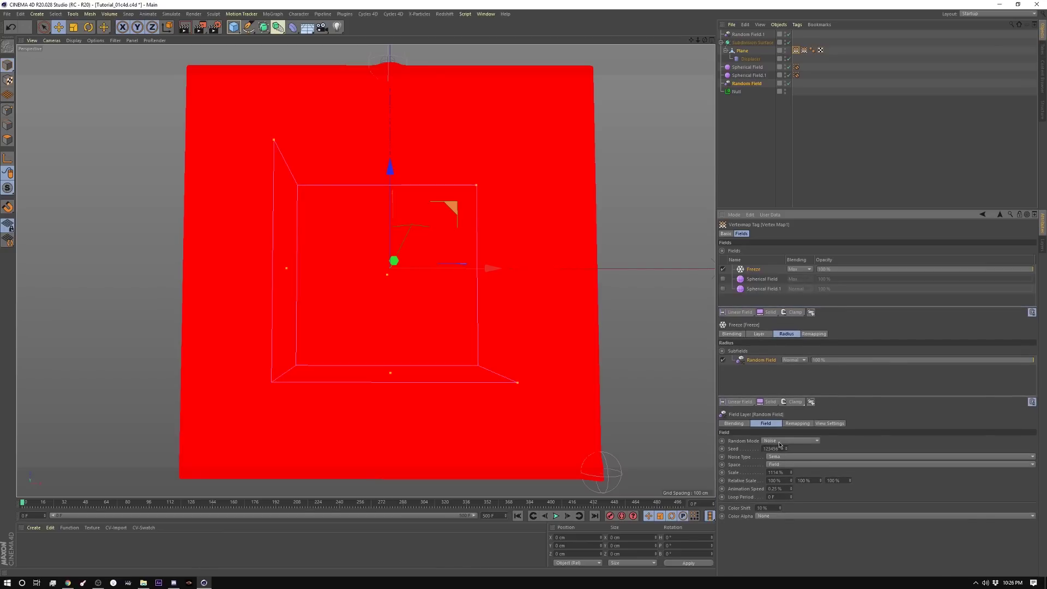
left_click(773, 480)
left_click(799, 424)
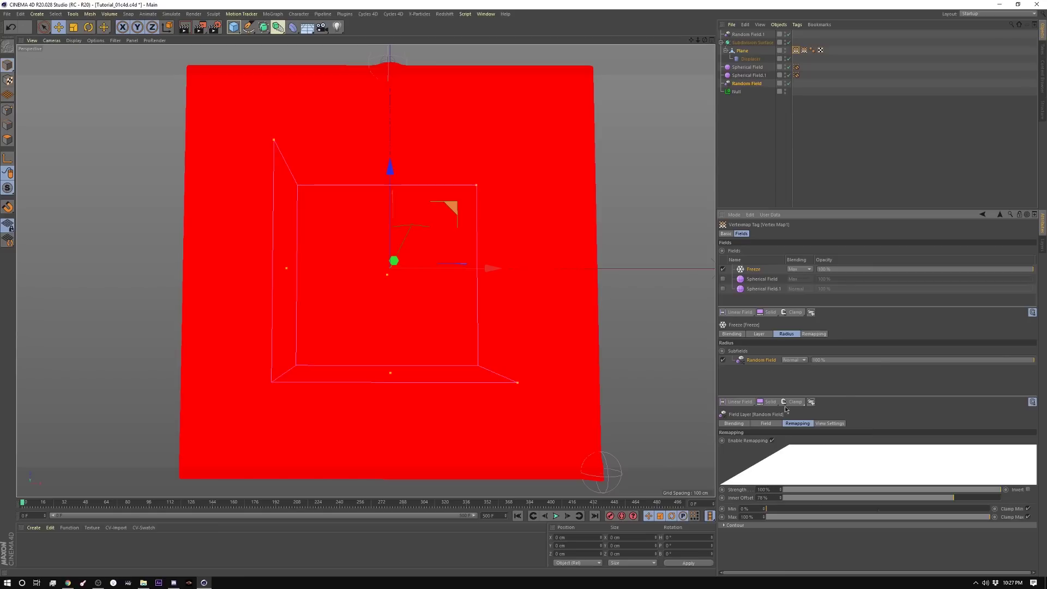
Deselect the Random Field and preview the growth animation, then rewind to frame 0.
key("ctrl+z")
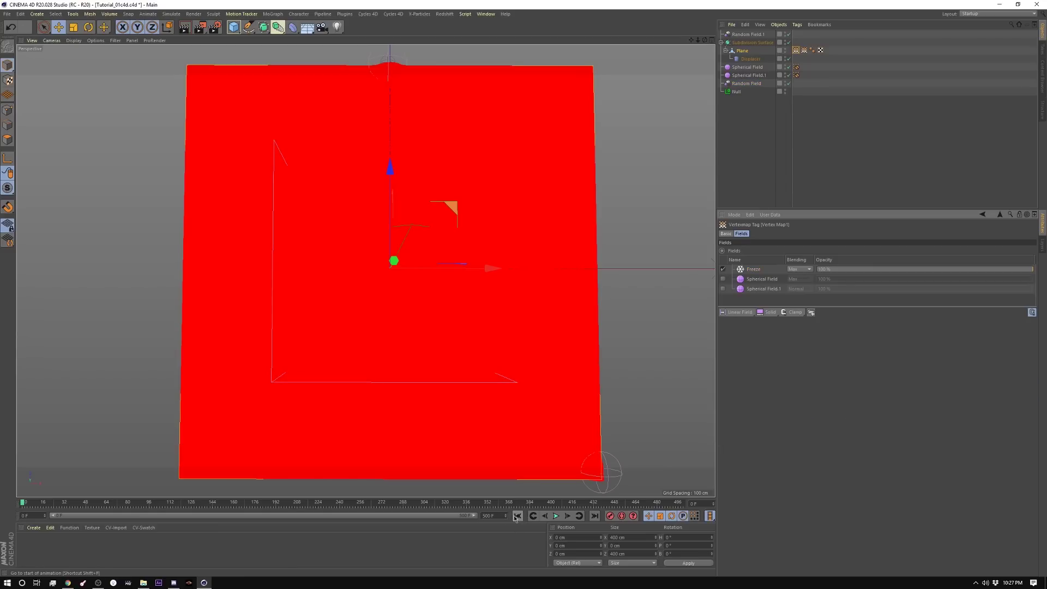
left_click(556, 516)
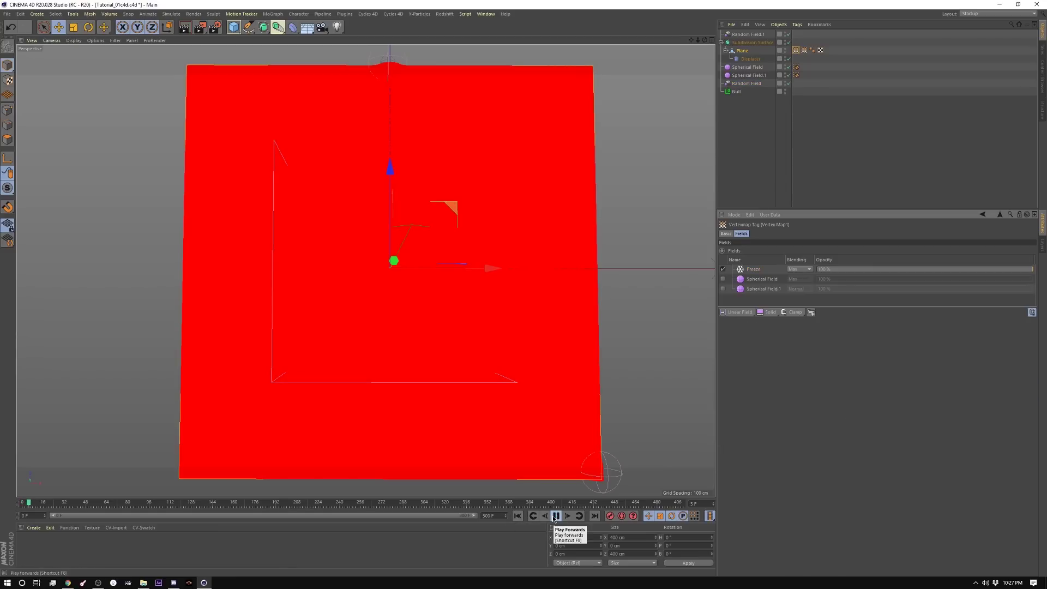
left_click(556, 516)
left_click(518, 516)
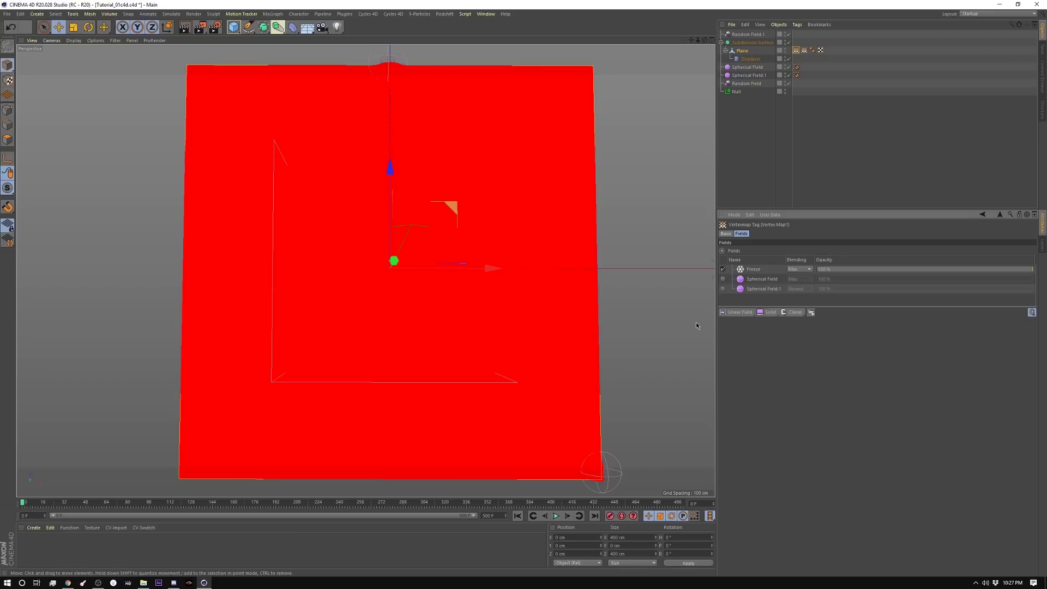
Enable Spherical Field and Spherical Field.1, then play until veins cover the plane (about frame 39).
left_click(758, 280)
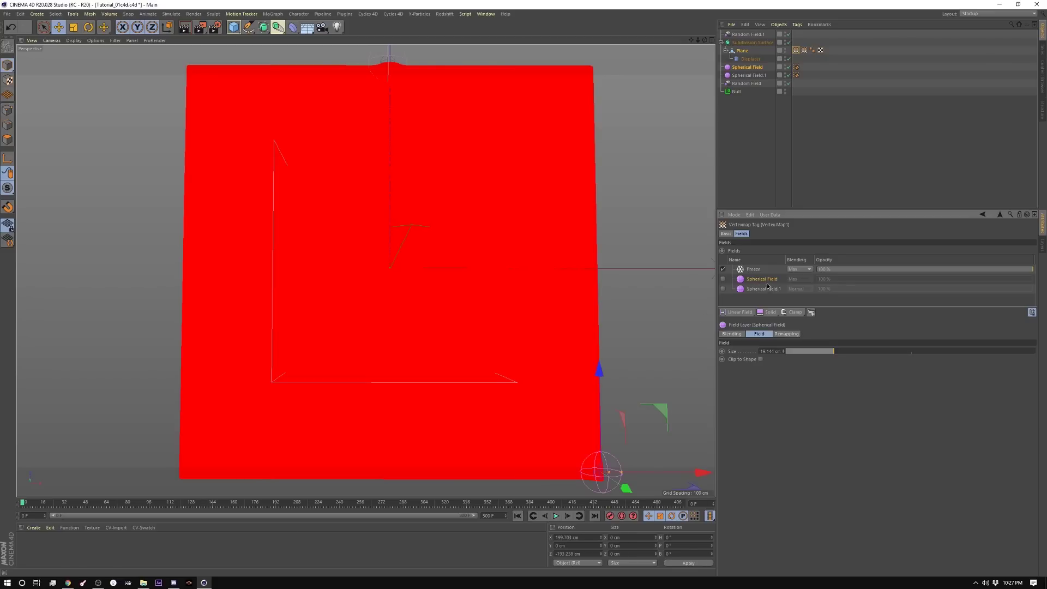
left_click(723, 280)
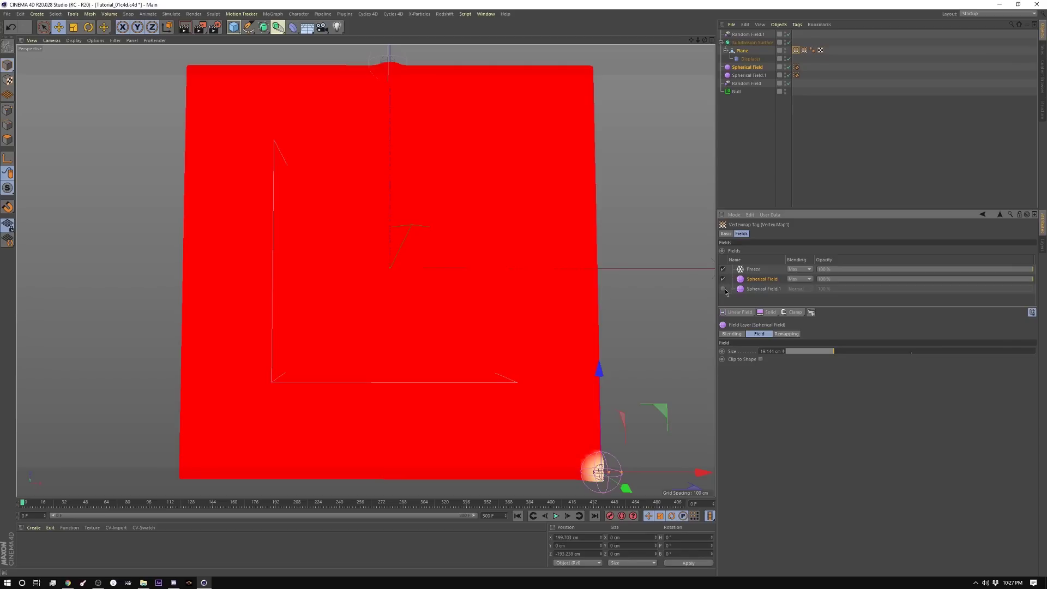
left_click(724, 289)
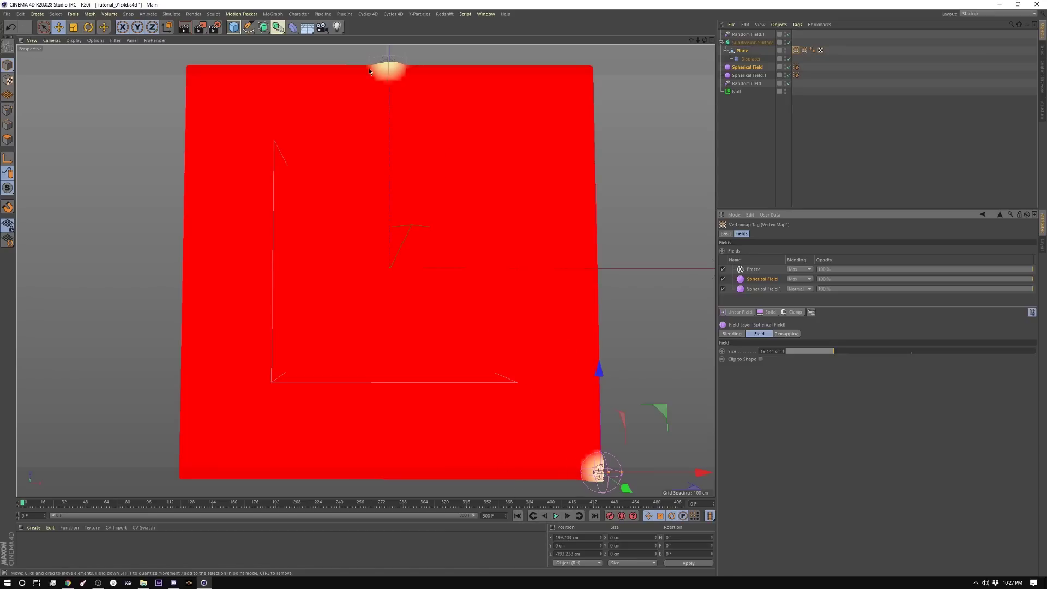
left_click(556, 516)
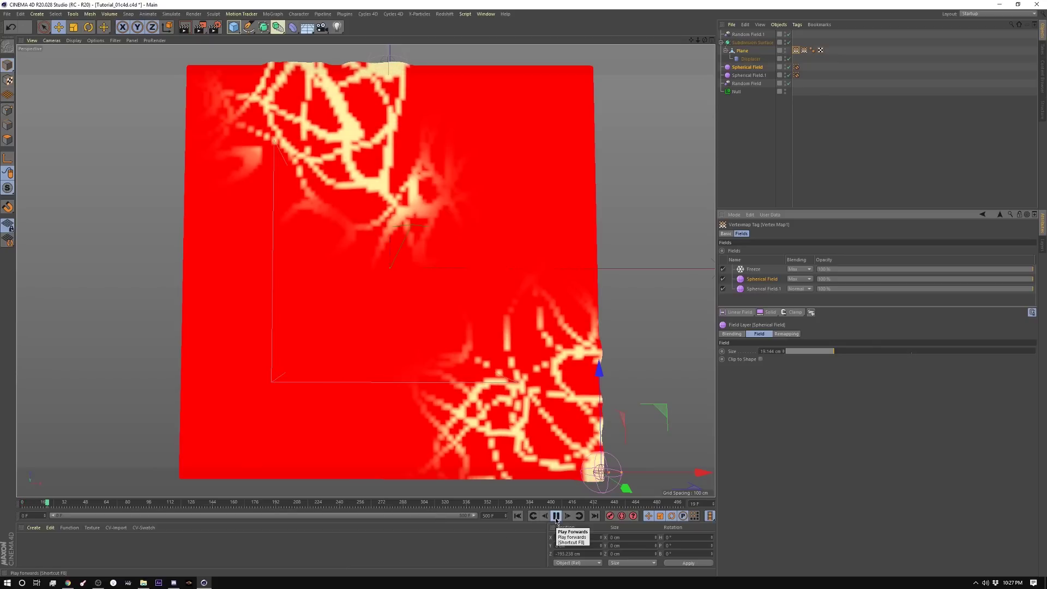
left_click(556, 516)
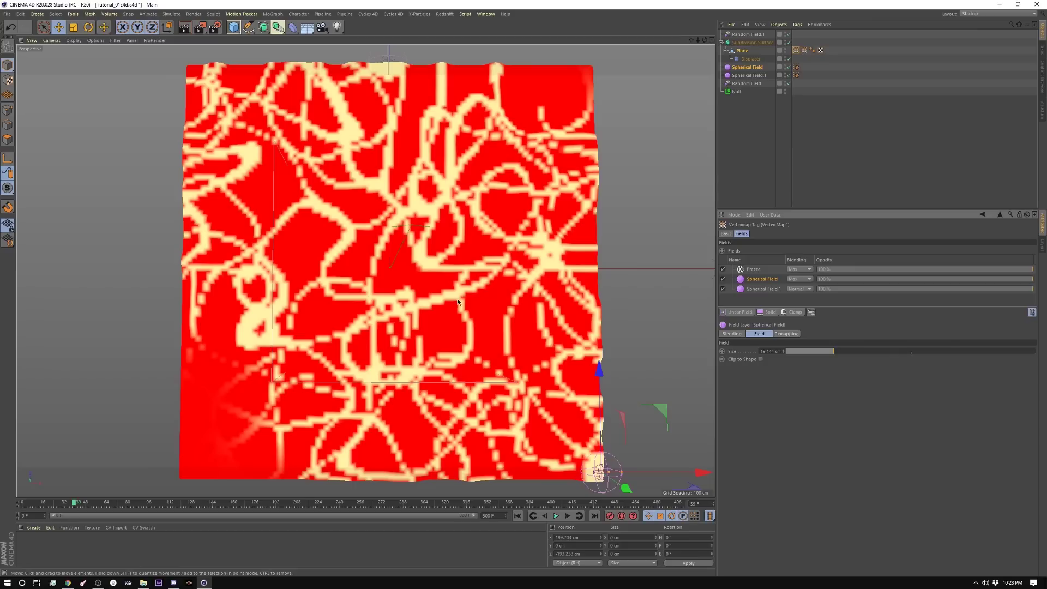
In Vertex Map2's fields, disable Random Field.1 and keep the Vertex Map1 layer enabled.
left_click(805, 50)
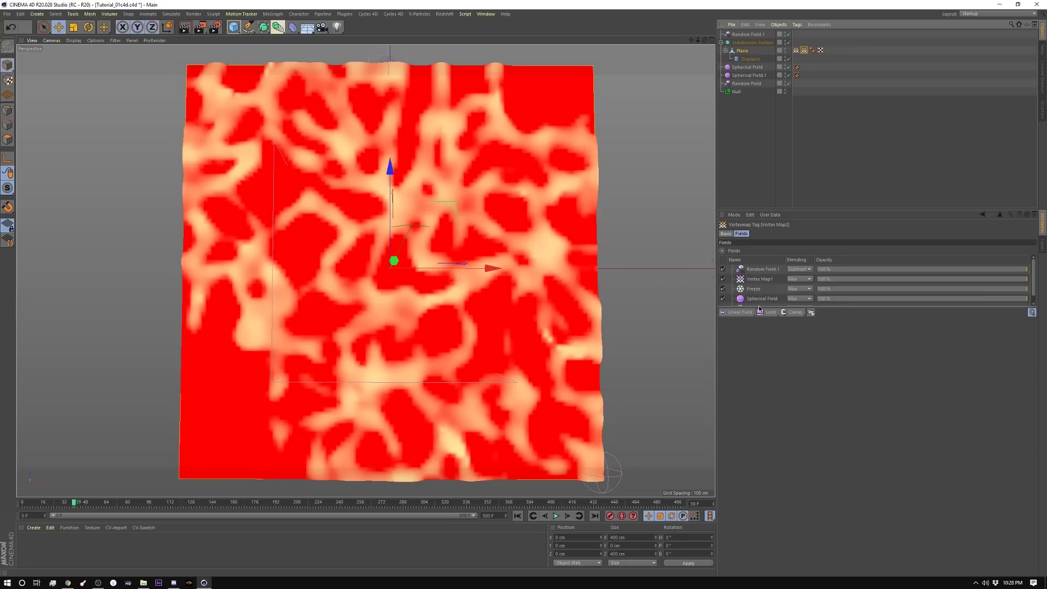
left_click_drag(758, 306, 759, 450)
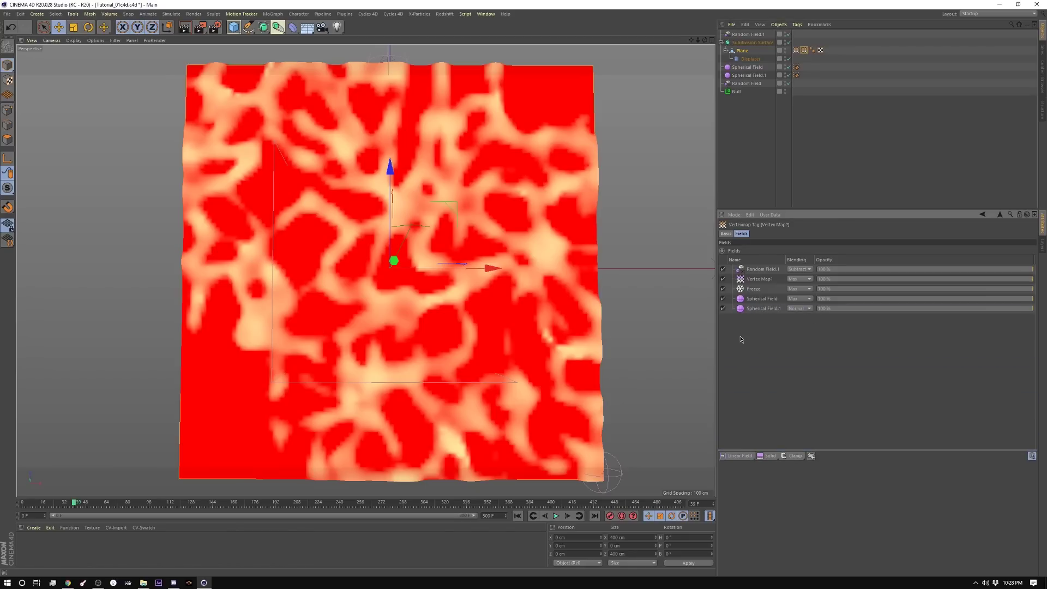
left_click(723, 268)
left_click(724, 278)
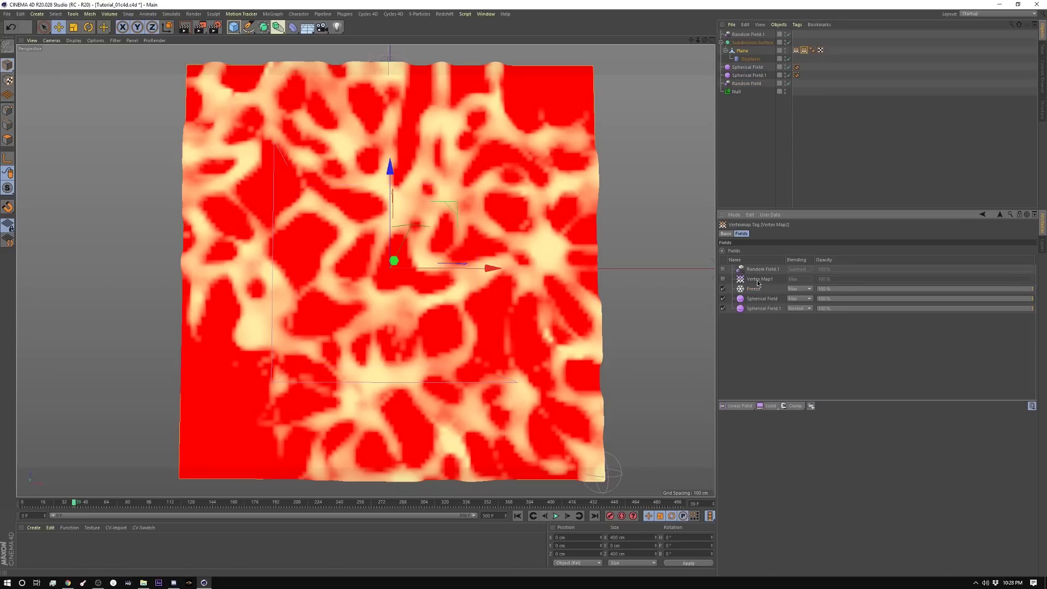
left_click(759, 279)
left_click(723, 279)
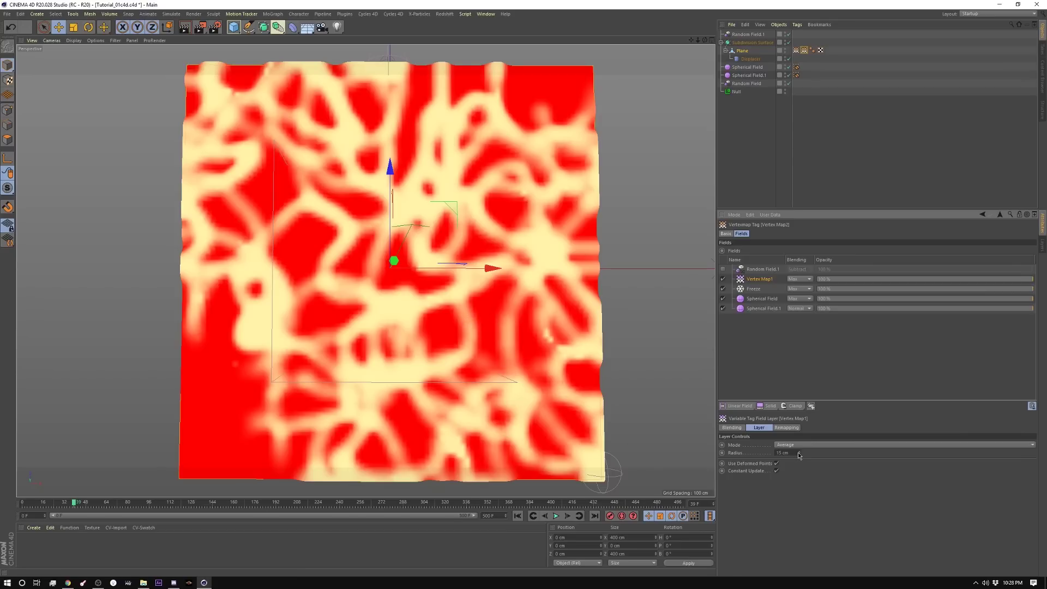
Set the Vertex Map1 layer radius to about 15 cm and its inner offset to 0%.
left_click_drag(800, 455, 801, 458)
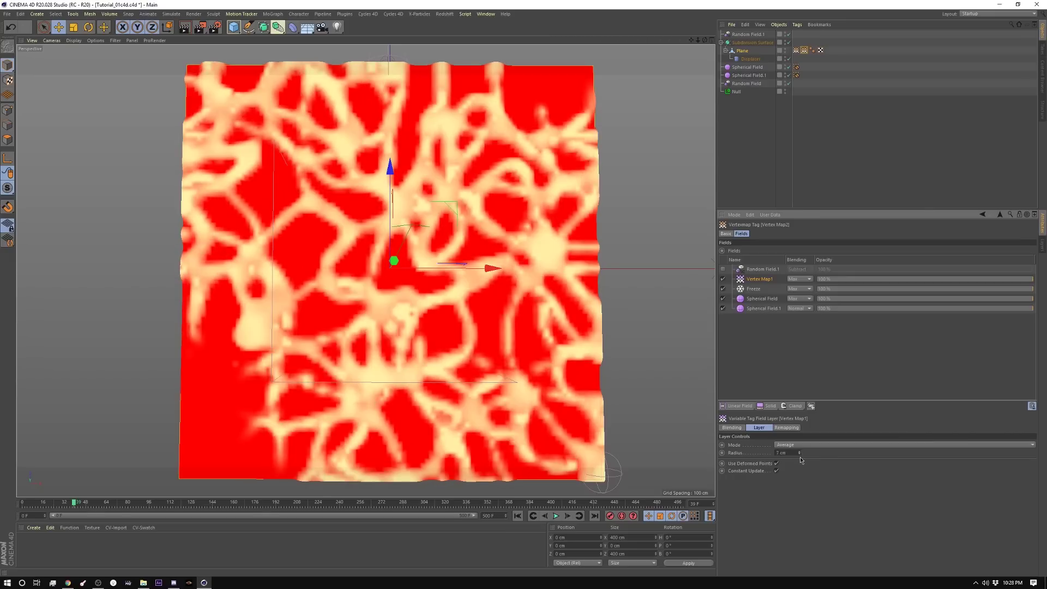
left_click_drag(800, 456, 800, 456)
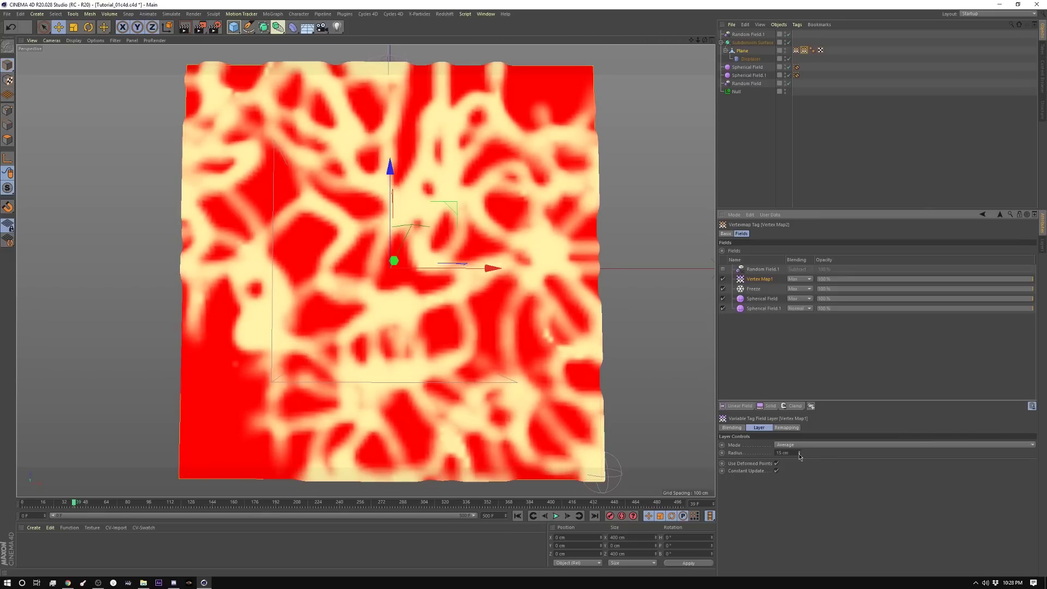
left_click(786, 428)
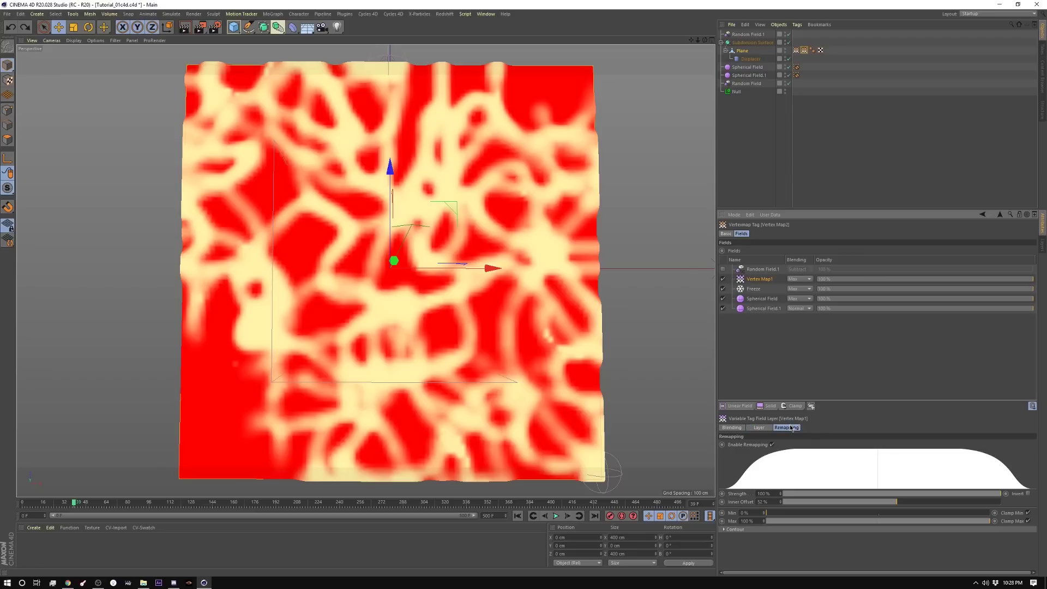
mouse_move(780, 502)
left_mouse_down()
mouse_move(772, 508)
mouse_move(793, 504)
left_mouse_up()
left_click(763, 270)
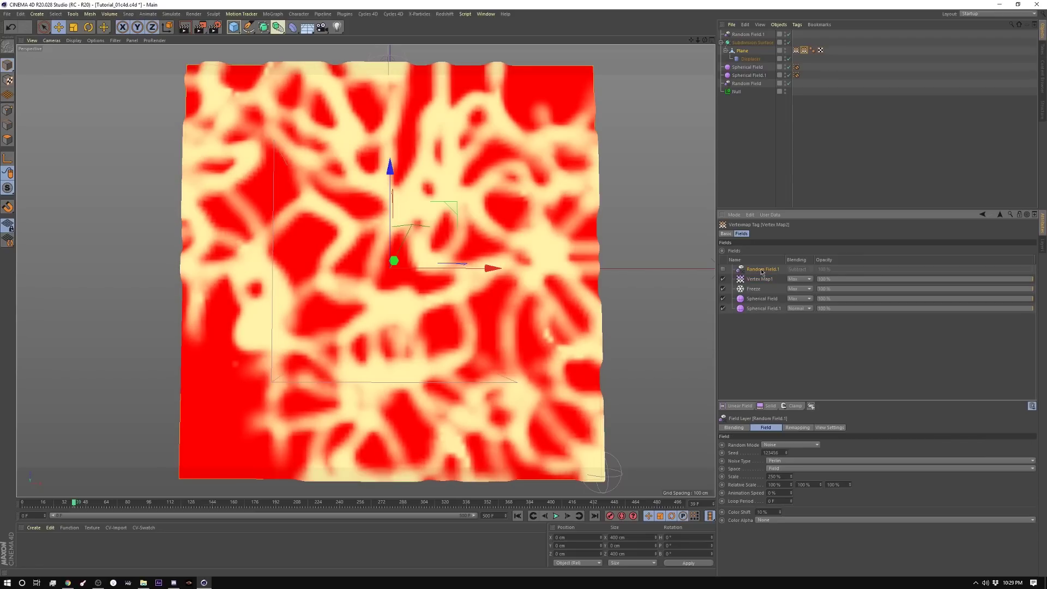
Re-enable Random Field.1, set its inner offset to 50%, and test then restore strength to 100%.
left_click(723, 270)
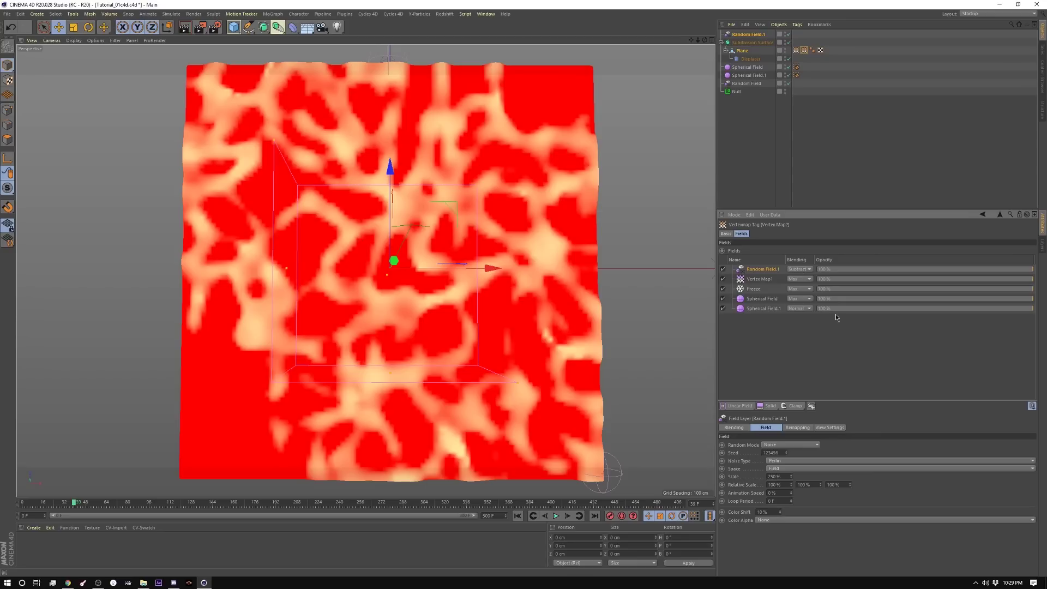
left_click(804, 429)
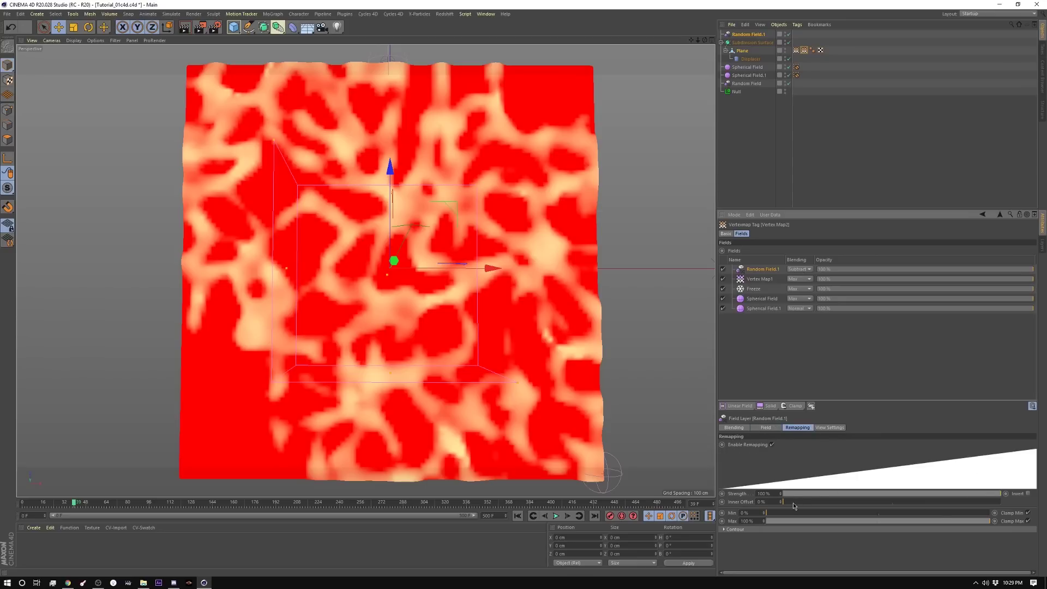
mouse_move(793, 502)
left_mouse_down()
mouse_move(933, 501)
mouse_move(783, 502)
left_mouse_up()
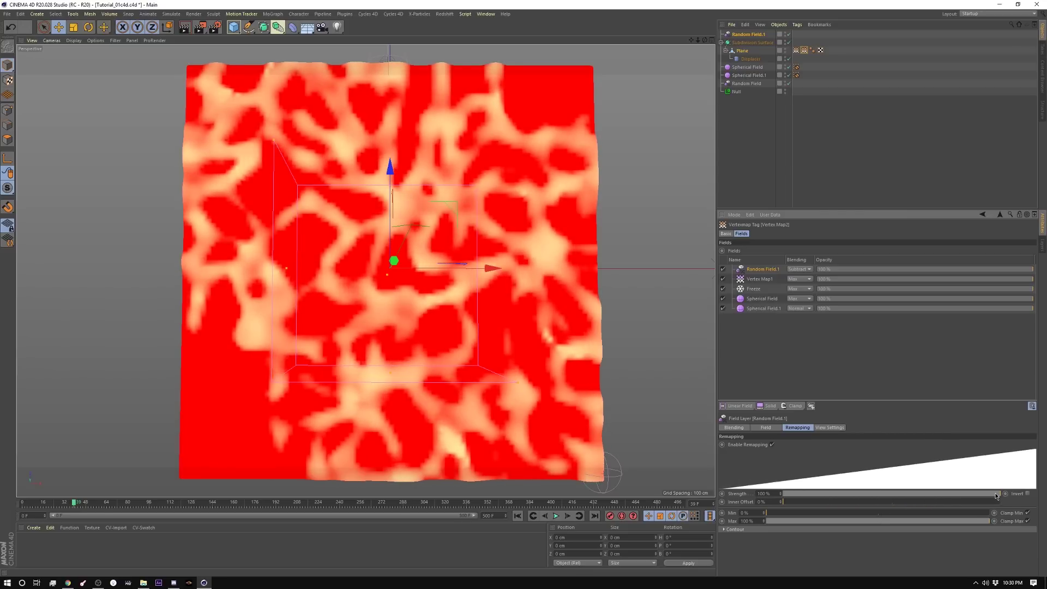
left_click_drag(996, 495, 867, 494)
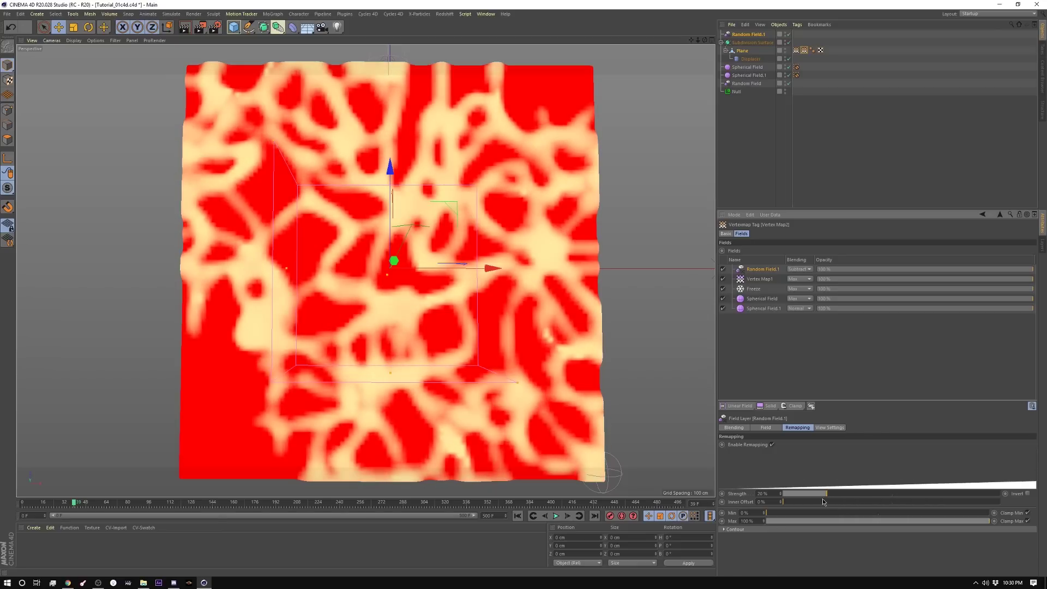
left_click_drag(824, 502, 1010, 498)
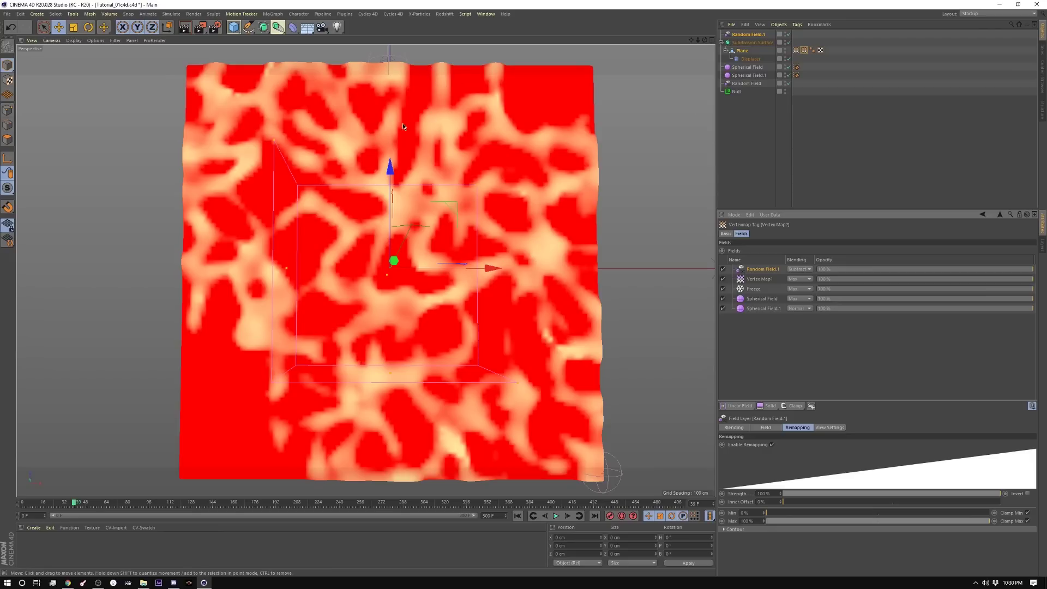
left_click(769, 60)
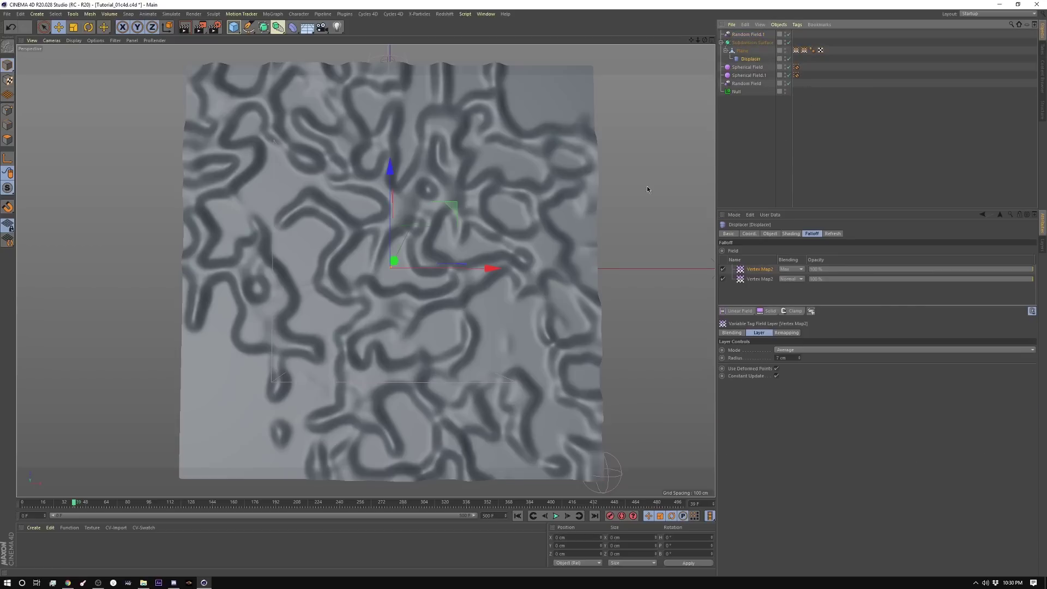
left_click(805, 51)
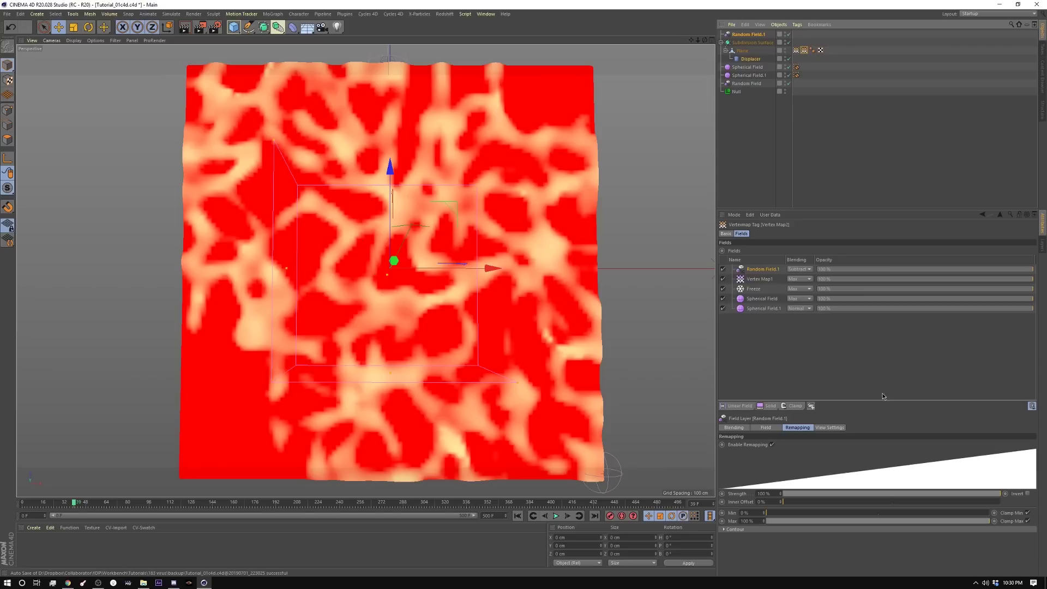
left_click_drag(992, 493, 851, 493)
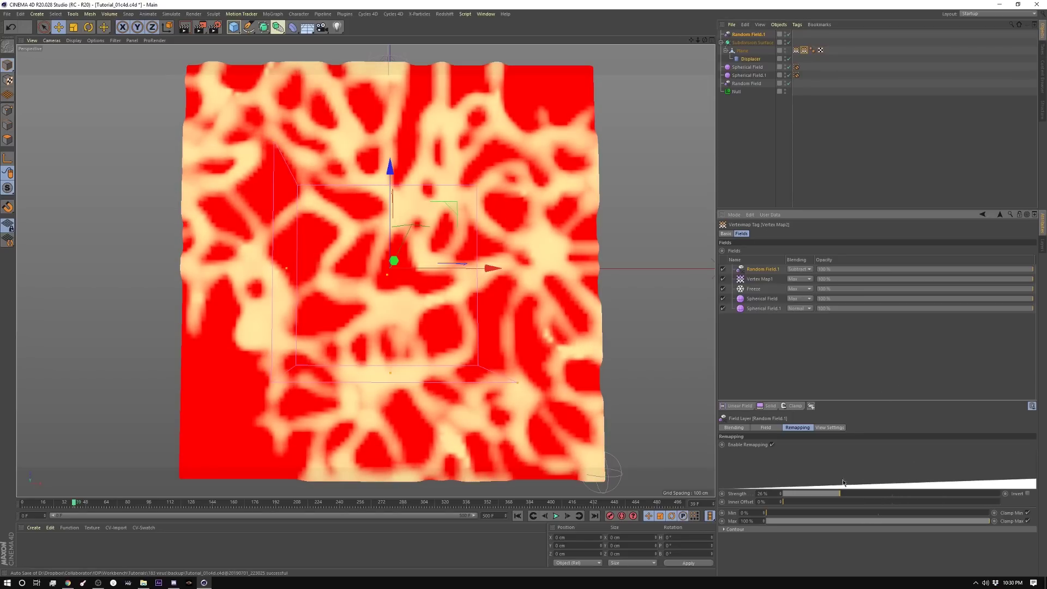
left_click(748, 125)
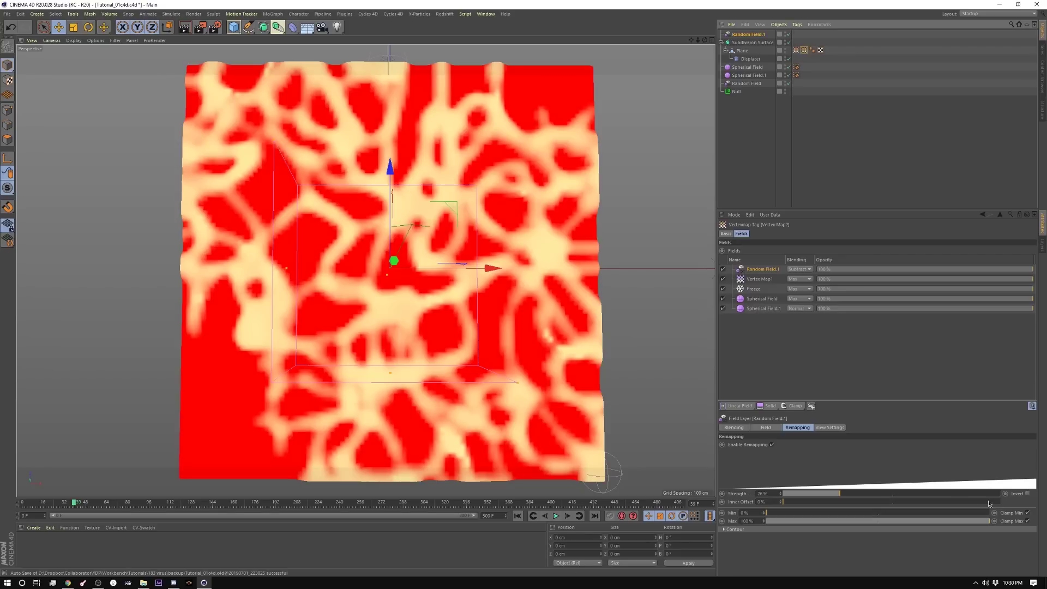
left_click_drag(866, 496, 894, 496)
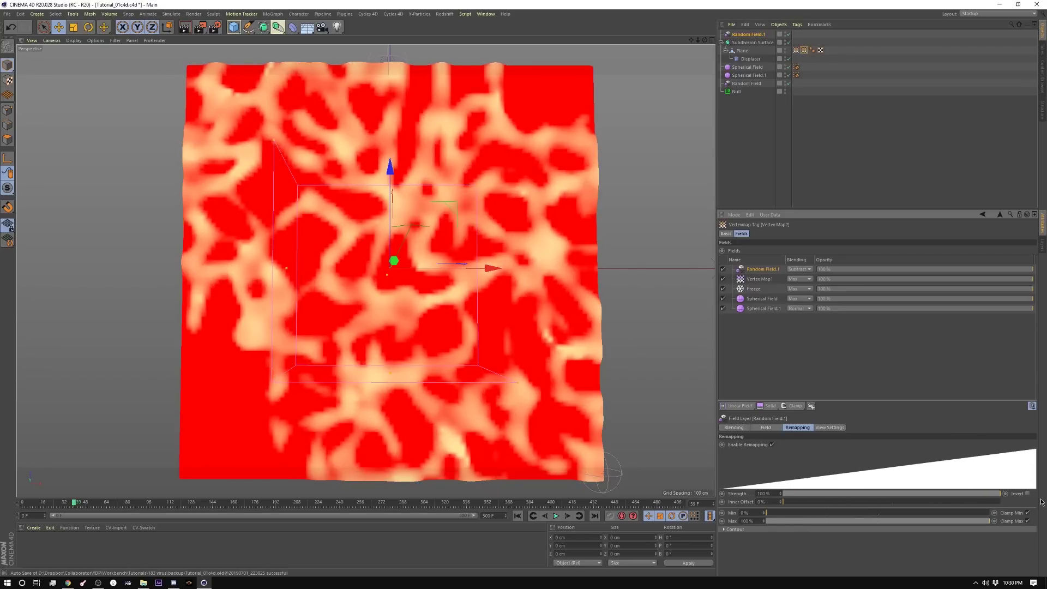
On the Displacer's Falloff, toggle the first Vertex Map2 layer off and back on.
left_click(758, 126)
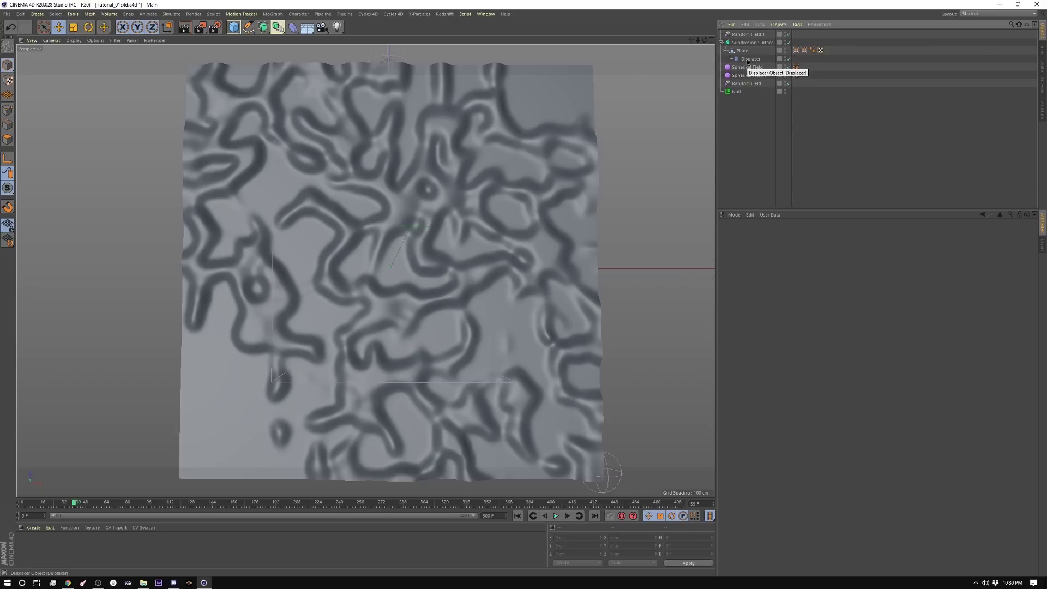
left_click(744, 60)
left_click(722, 269)
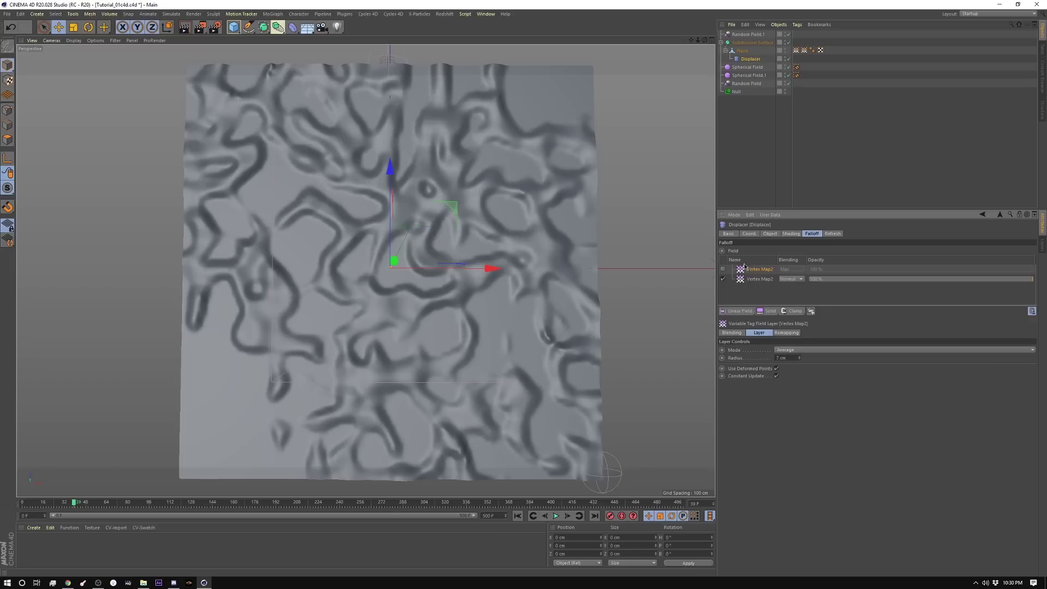
left_click(759, 280)
left_click(762, 271)
left_click(723, 269)
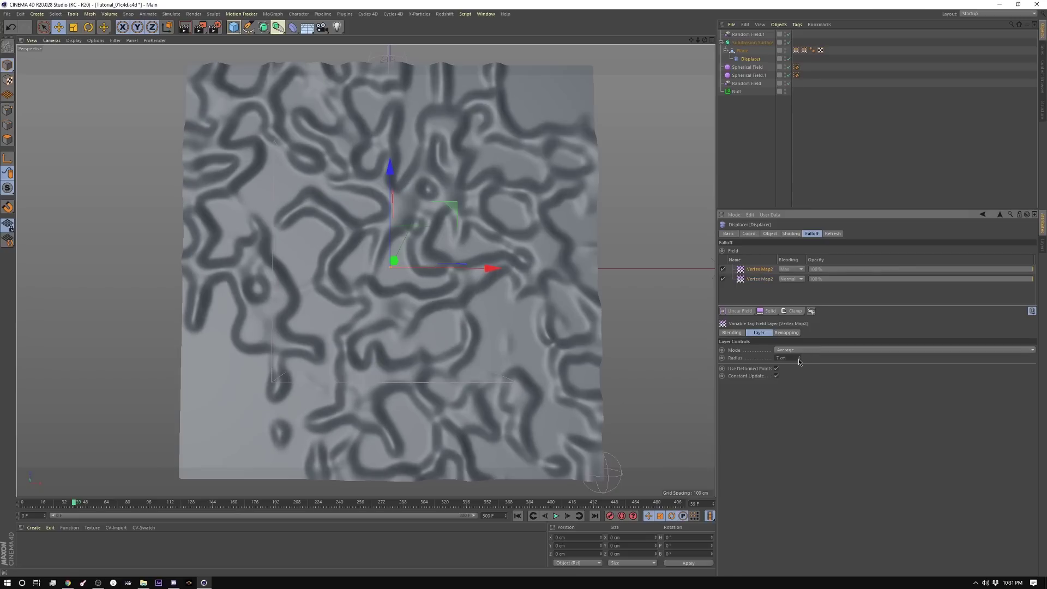
Set that layer's averaging radius to 9 cm and check the Displacer's Shading settings.
left_click_drag(800, 361, 801, 359)
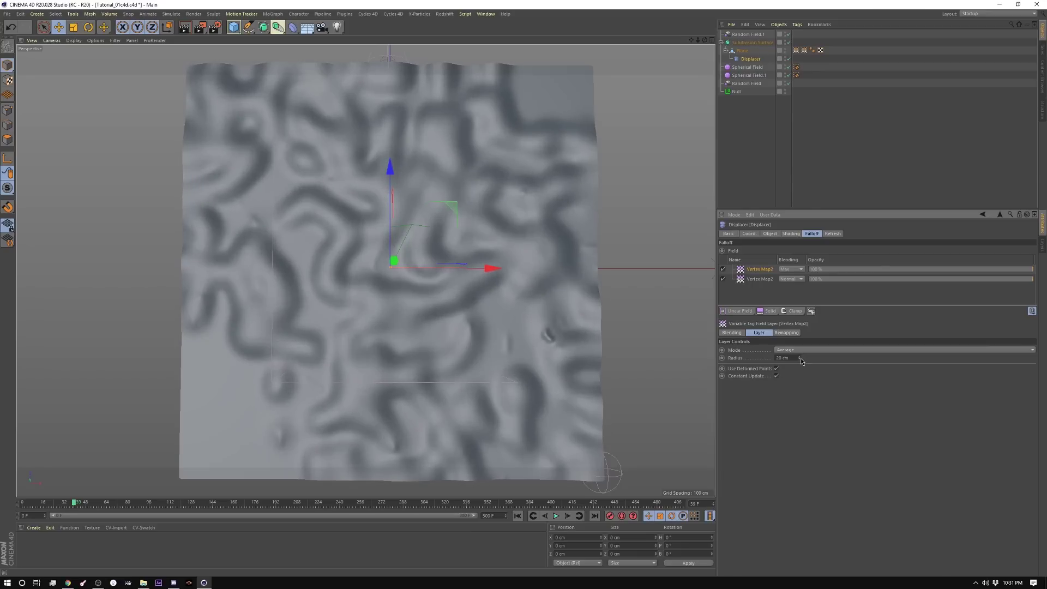
left_click_drag(801, 361, 802, 366)
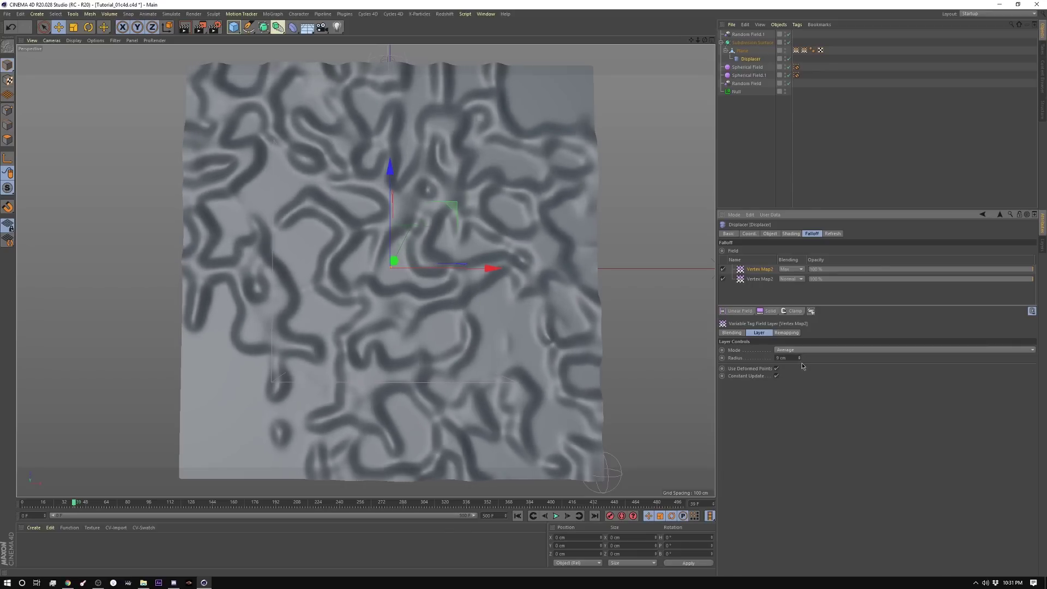
left_click(792, 234)
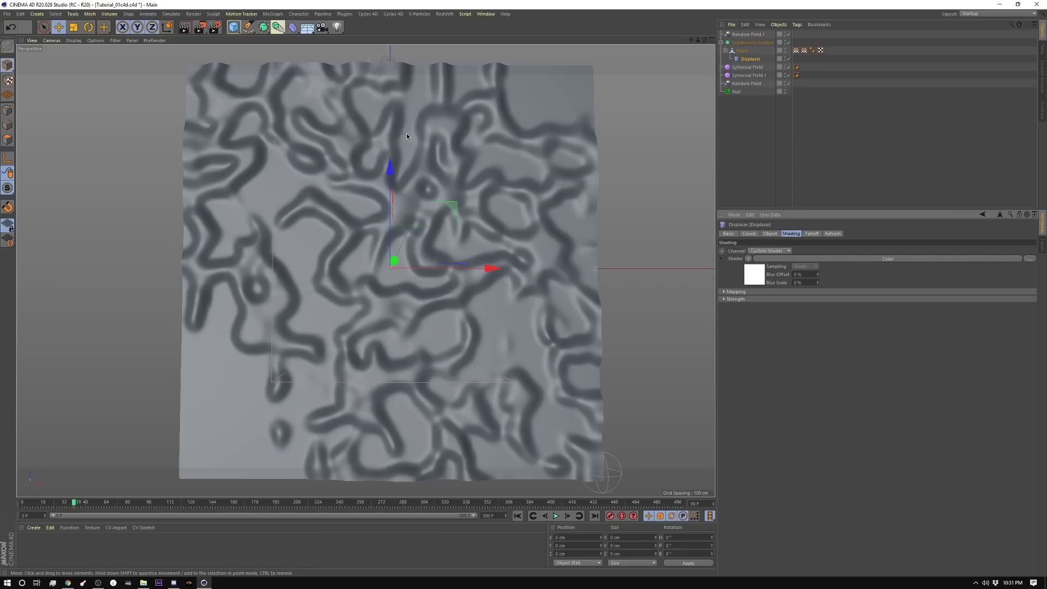
left_click(812, 234)
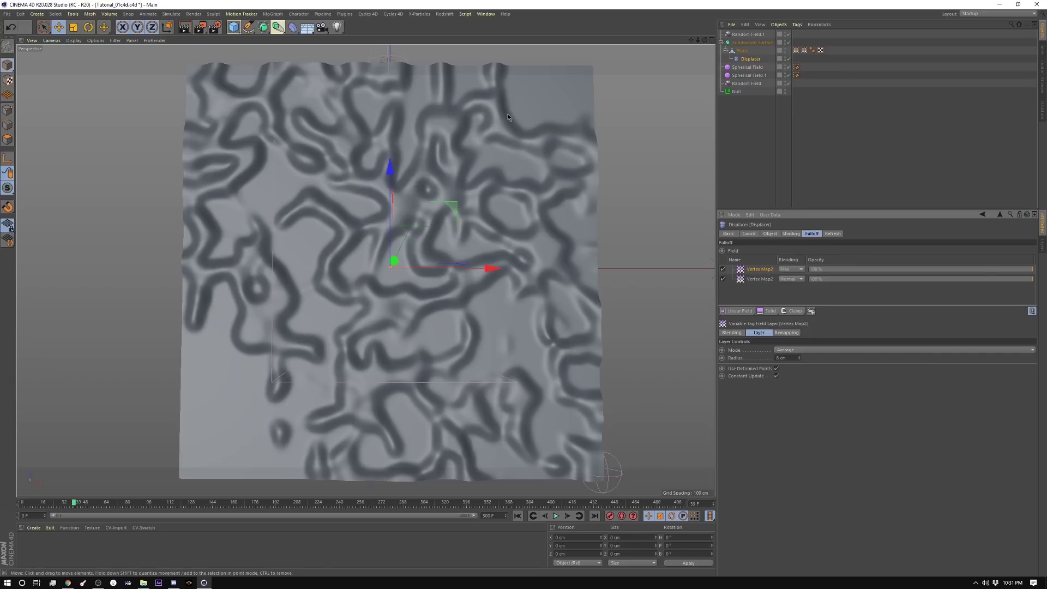
Rewind to frame 0 and play the vein displacement animation.
left_click(517, 516)
left_click(556, 517)
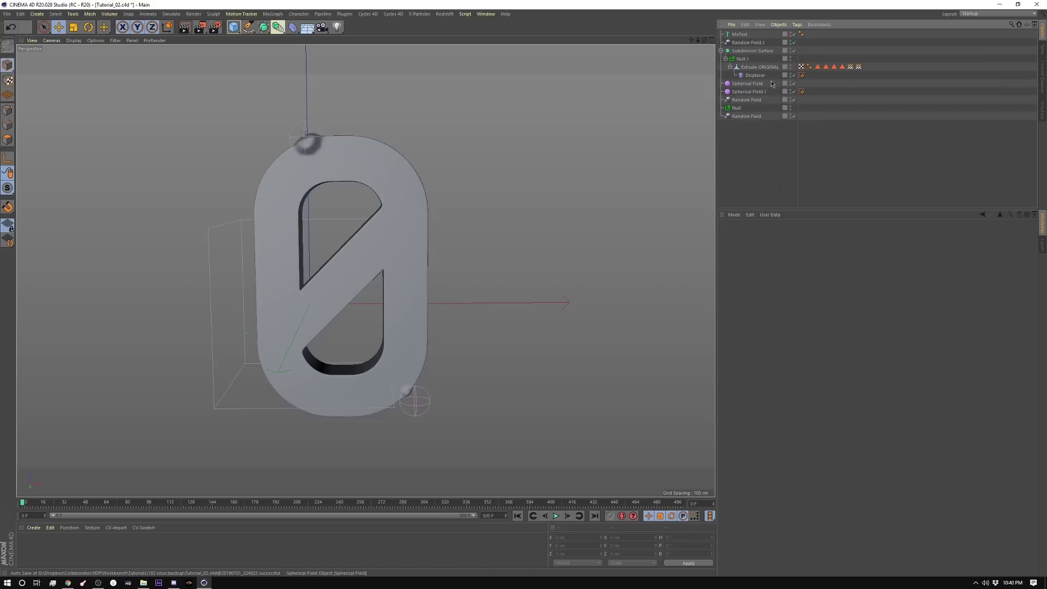
Inspect the Displacer's falloff and Restriction tag, preview the displacement, then rewind to frame 0.
left_click(755, 75)
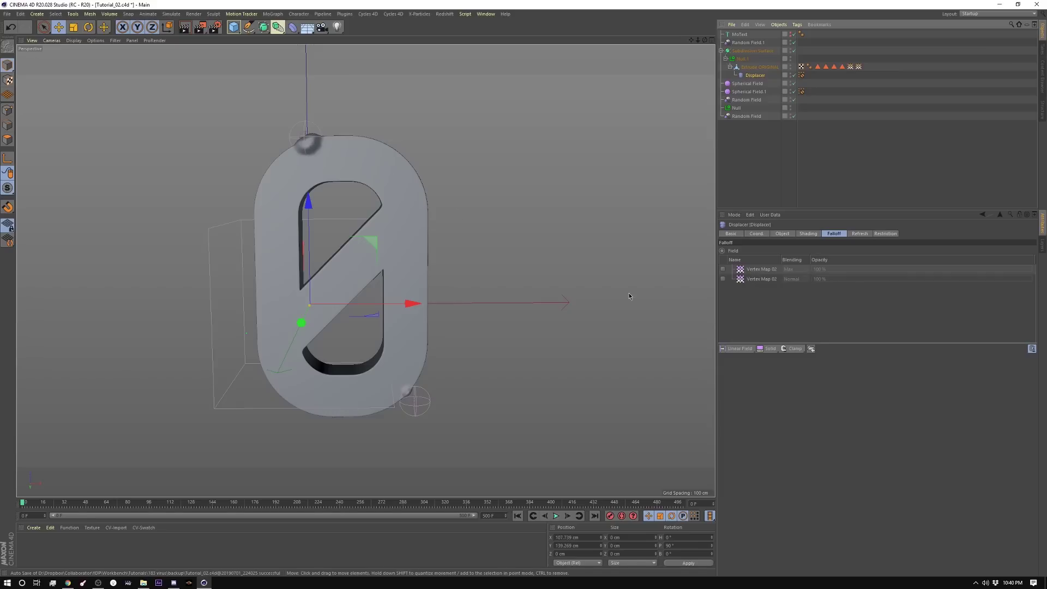
left_click(801, 75)
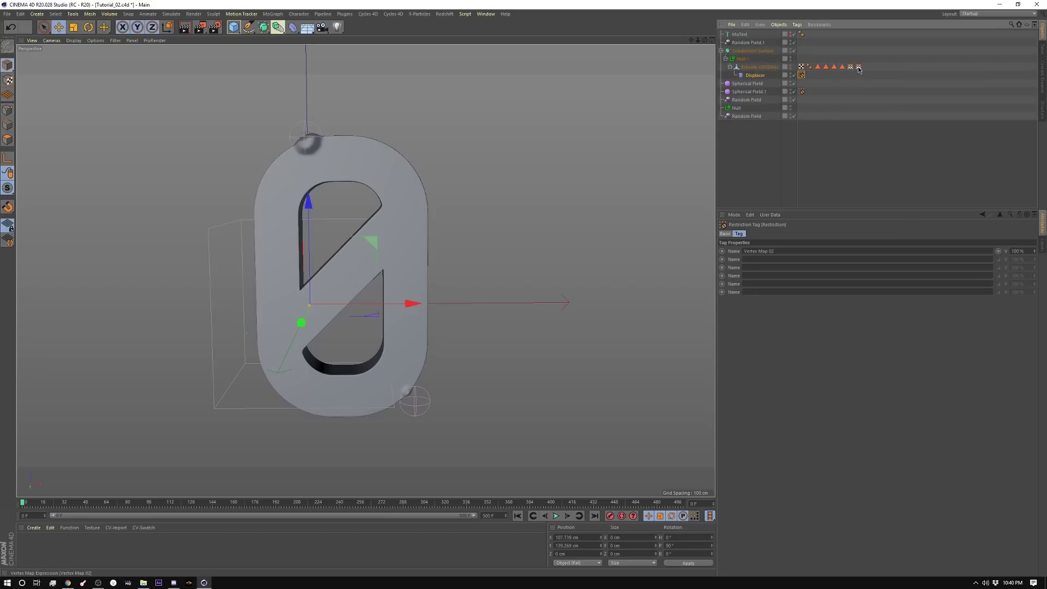
key("ctrl+z")
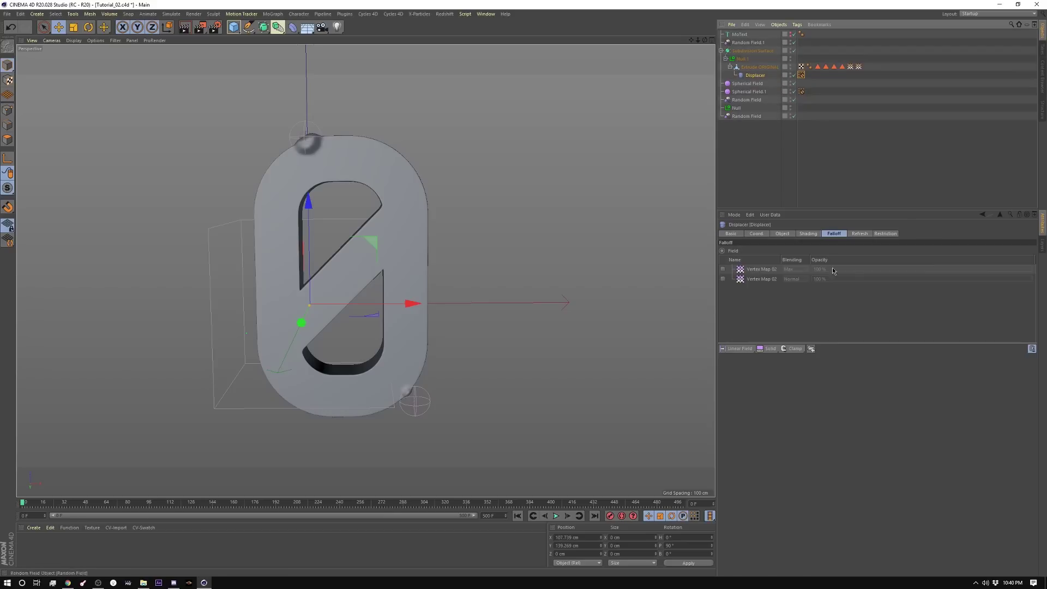
left_click(556, 516)
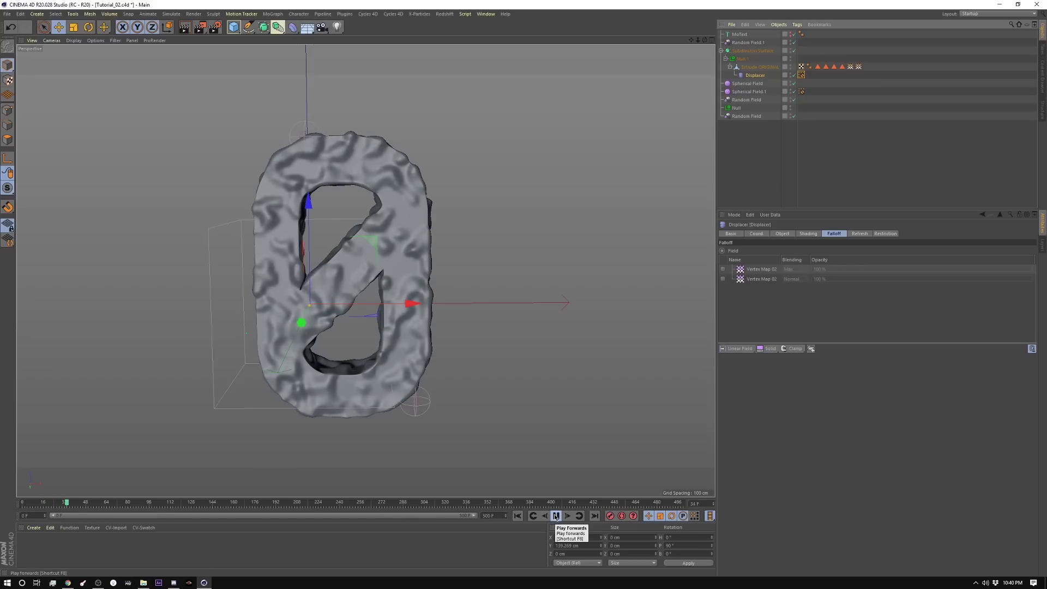
left_click(556, 516)
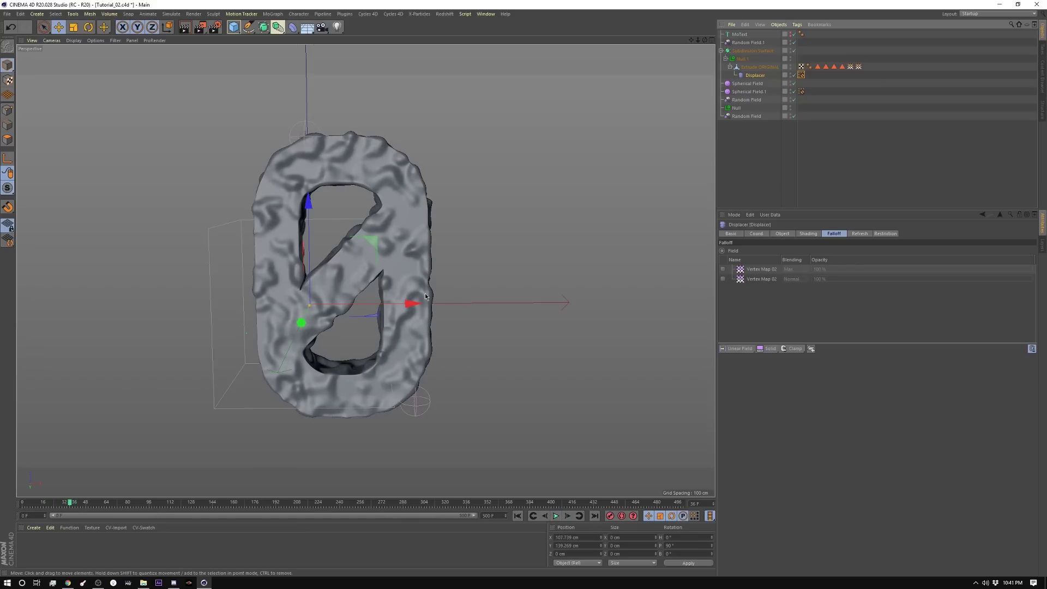
left_click(479, 447)
left_click(517, 517)
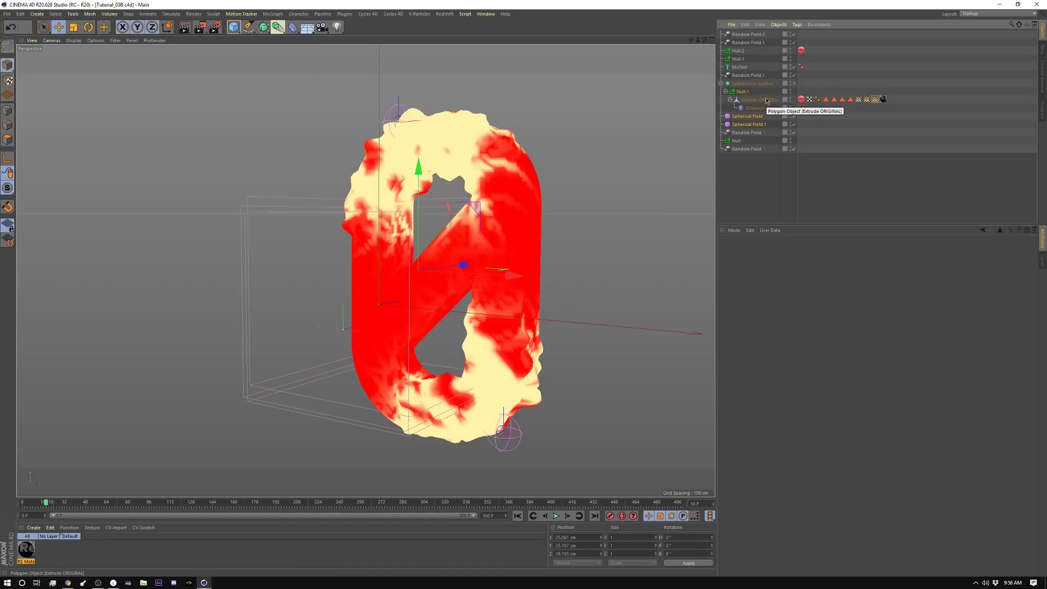
Select the Extrude's TextureReveal vertex map tag and show its Fields stack.
left_click(875, 99)
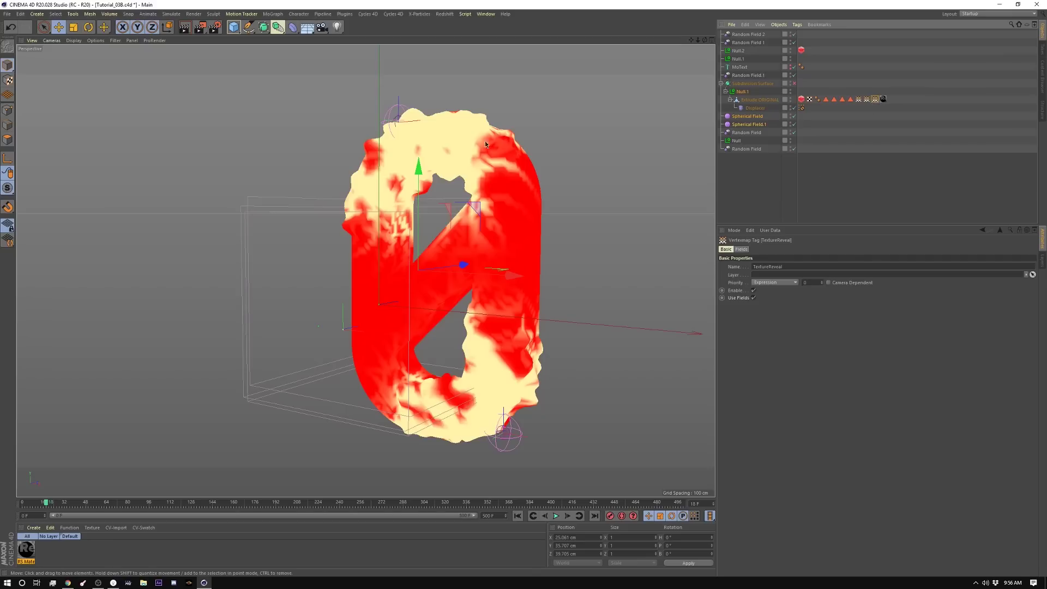
left_click(742, 249)
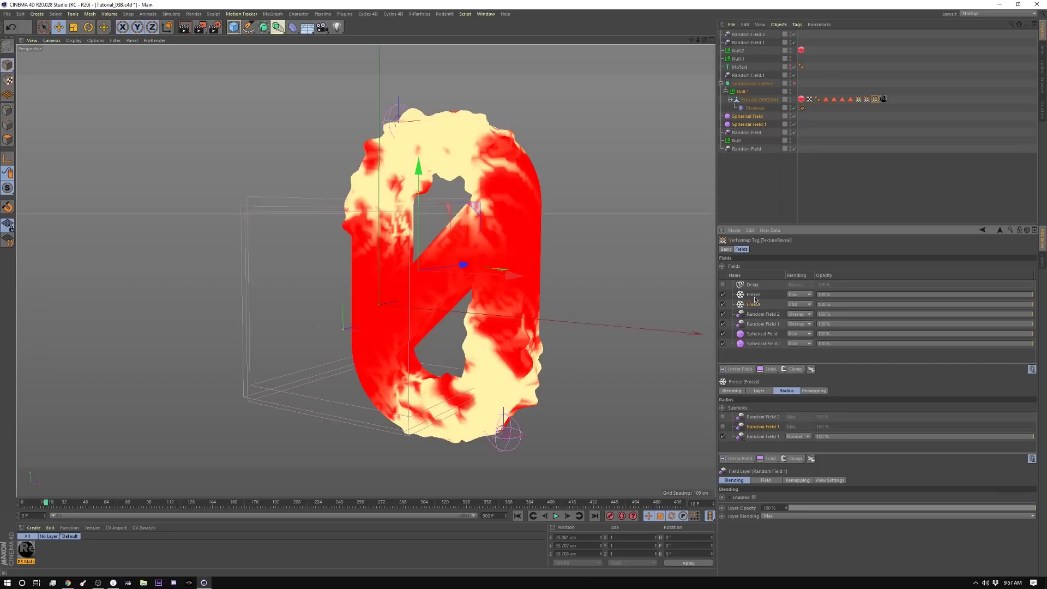
Inspect the Random Field layers and the second Freeze layer's Random Field noise and remapping.
left_click(759, 327)
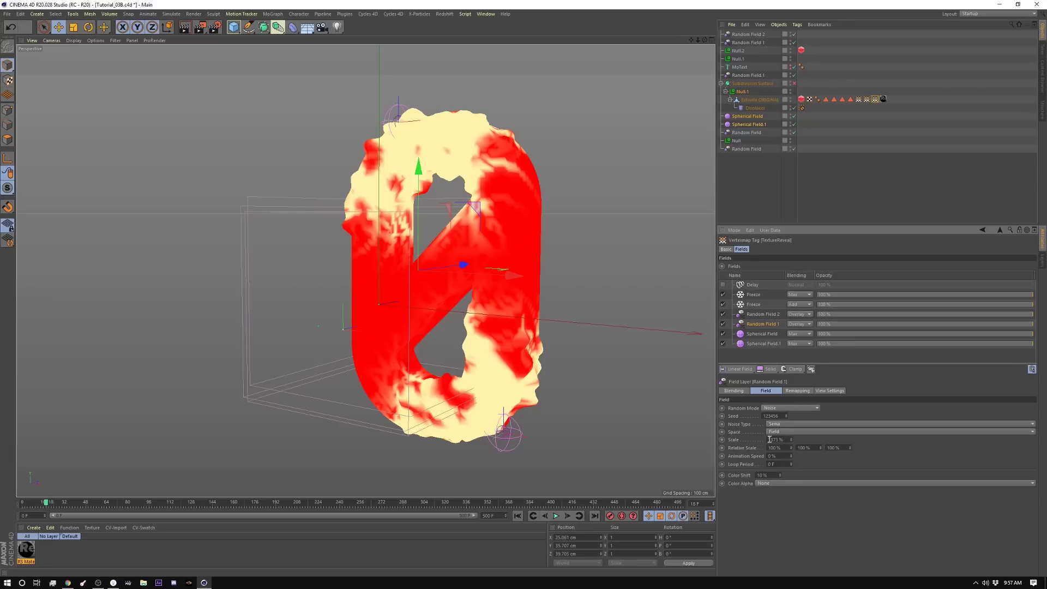
type("3")
left_click(772, 317)
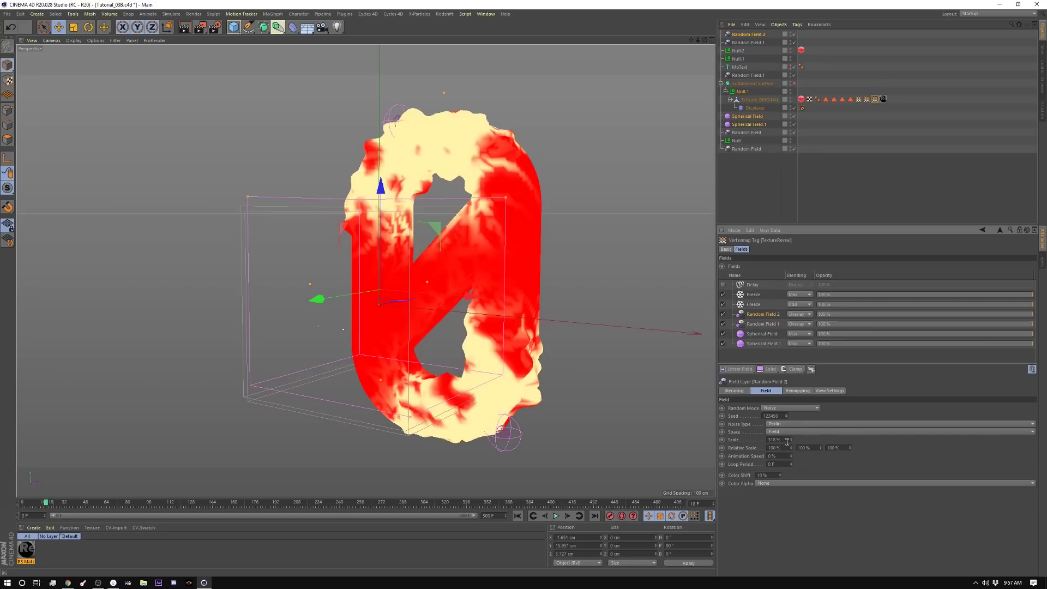
left_click(756, 306)
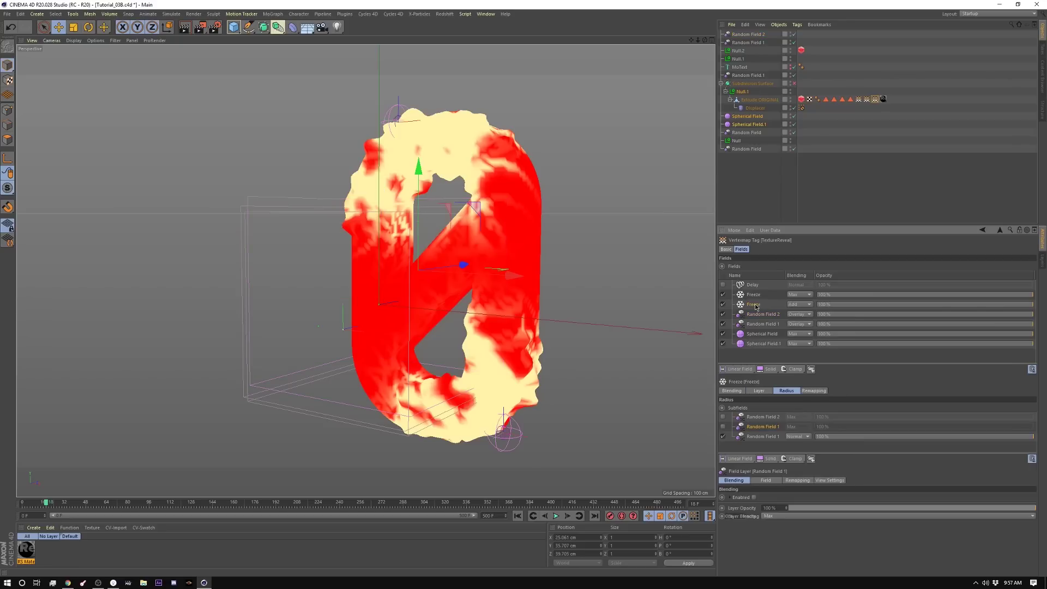
left_click(766, 440)
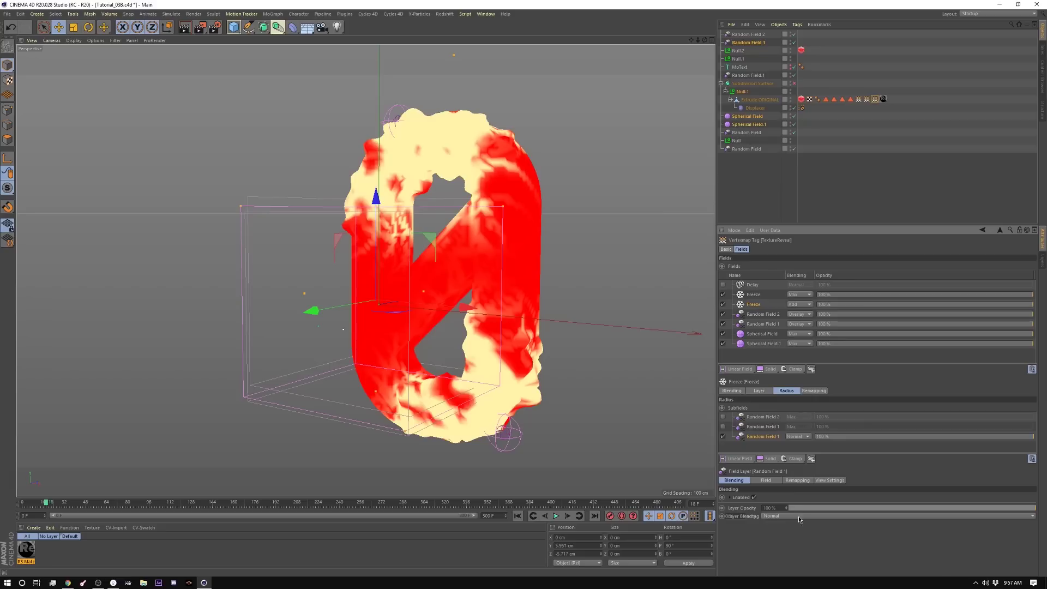
left_click(766, 480)
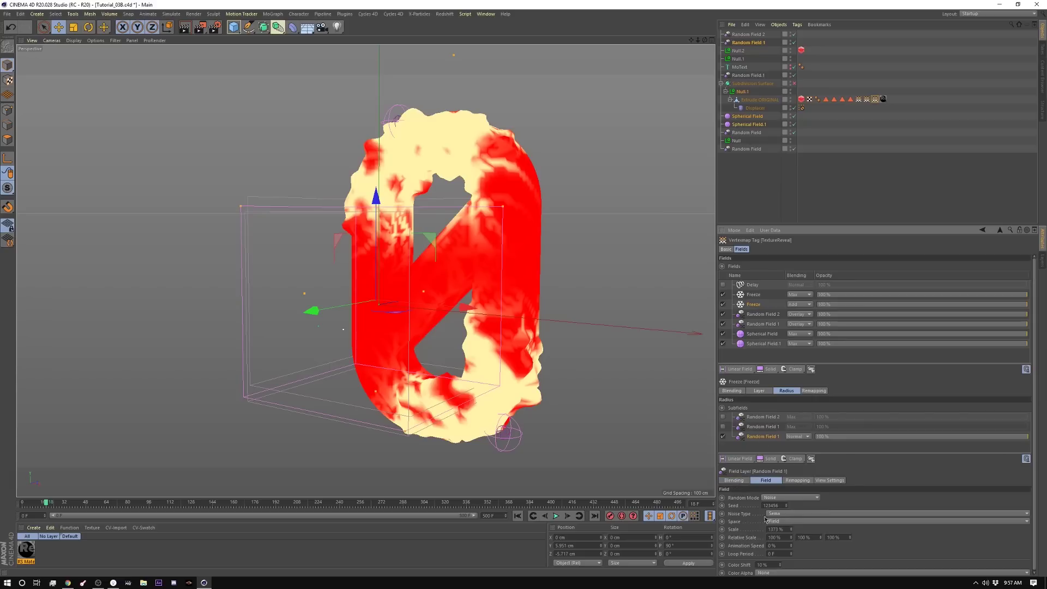
left_click(798, 480)
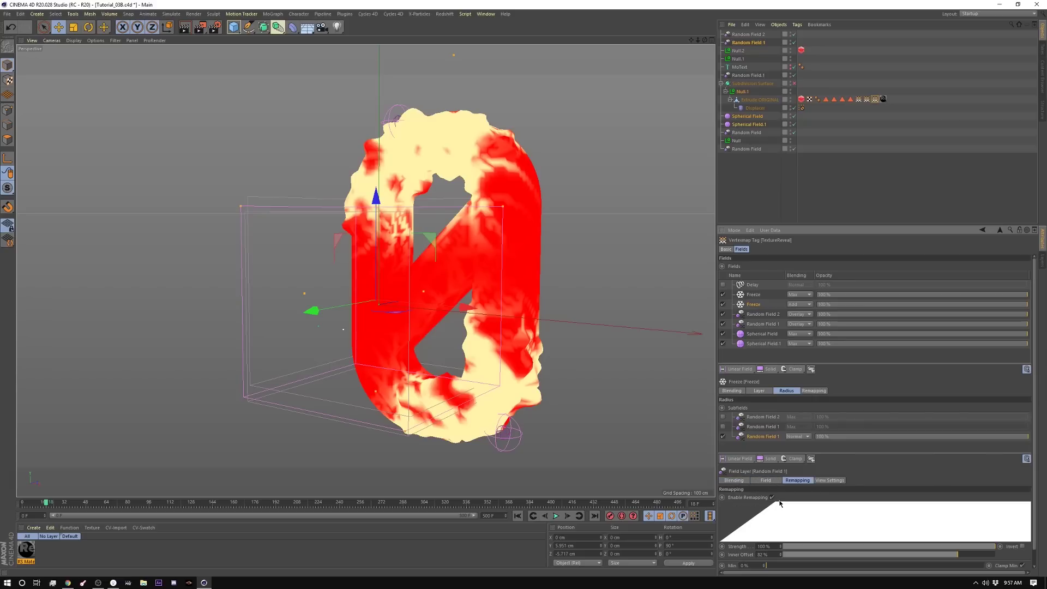
Set the first Freeze layer's effect strength to 16%, then open the RS Material's shader graph.
left_click(756, 294)
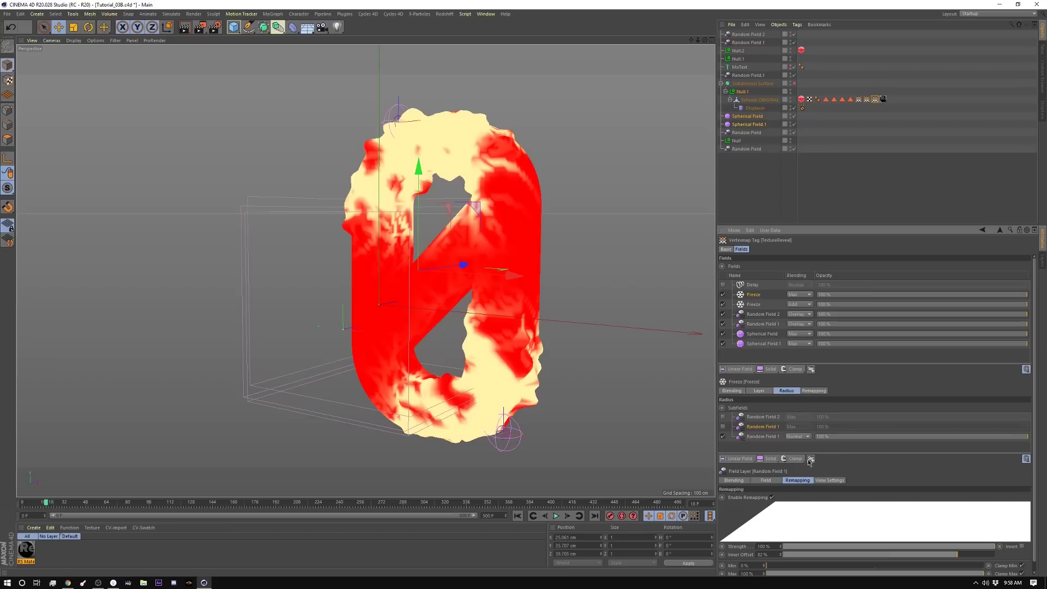
left_click(753, 481)
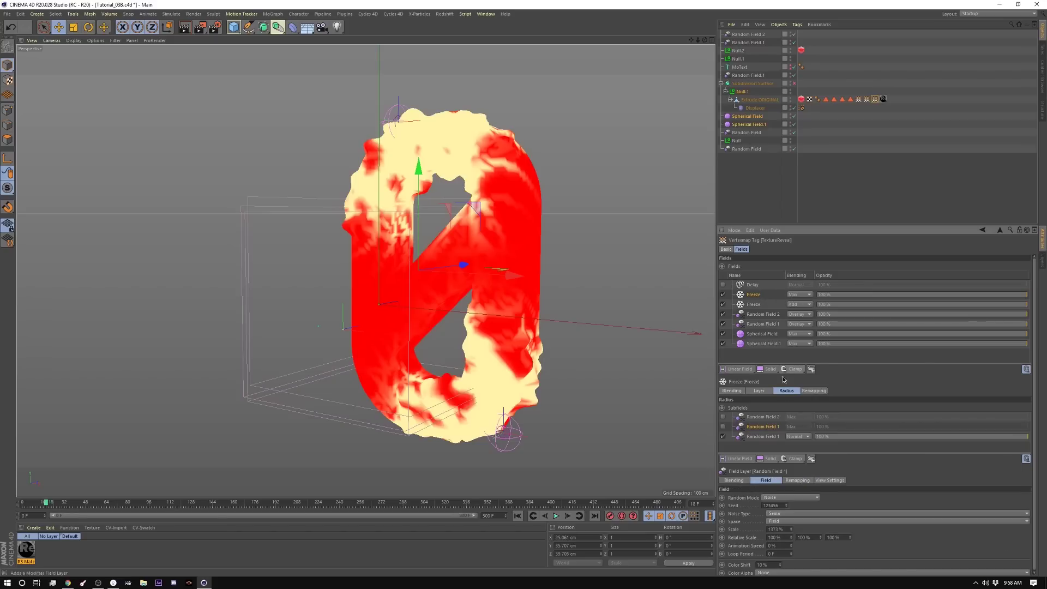
left_click(734, 391)
left_click(761, 392)
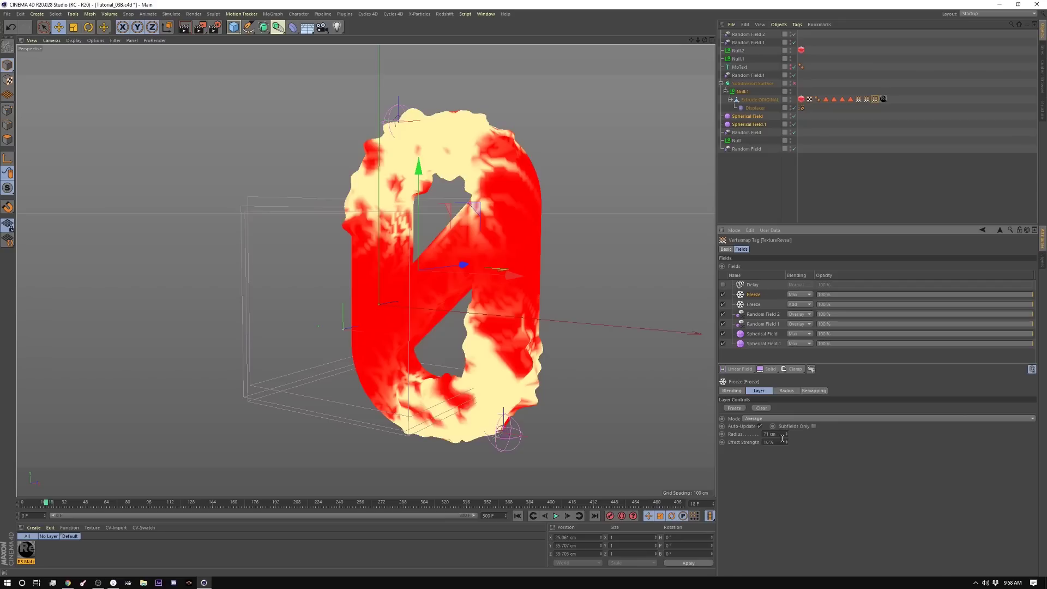
double_click(768, 443)
type("16")
left_click(797, 356)
left_click_drag(831, 228, 832, 261)
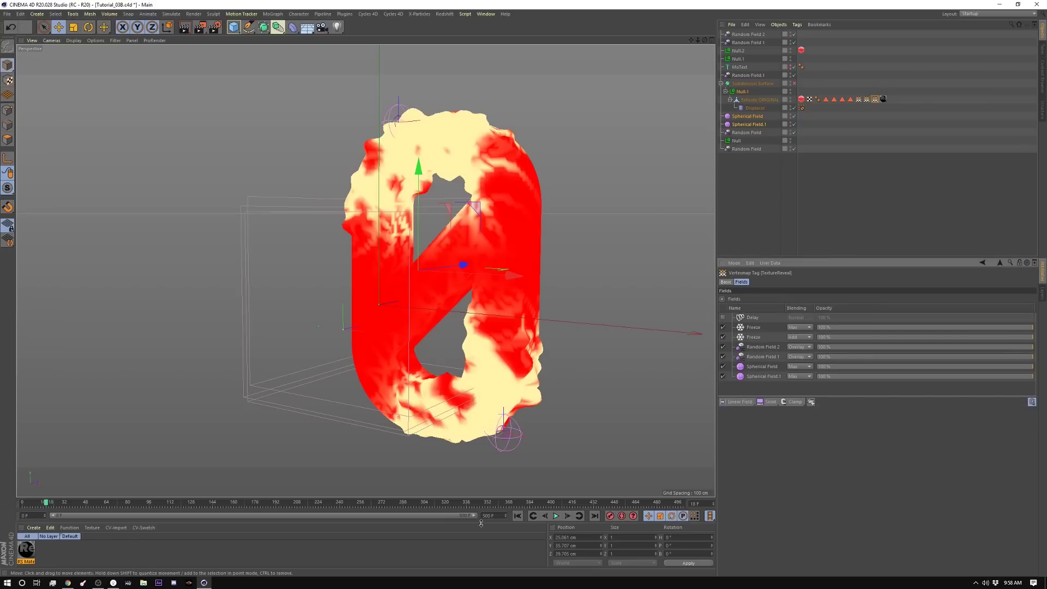
double_click(28, 551)
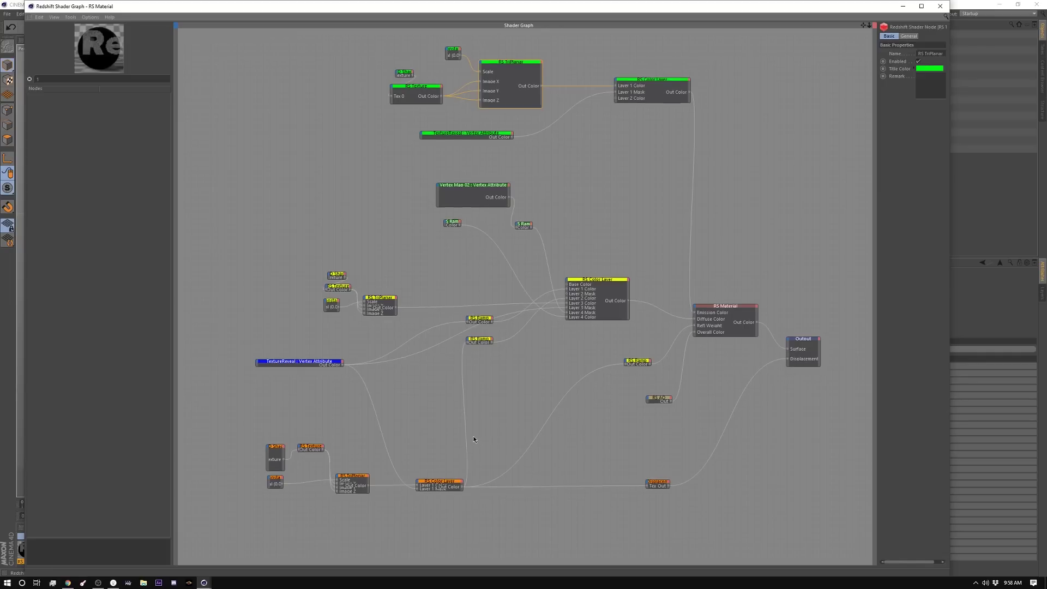
Open the Noise shader inside the displacement chain's C4D Shader node to view its settings.
middle_click_drag(480, 440, 478, 360)
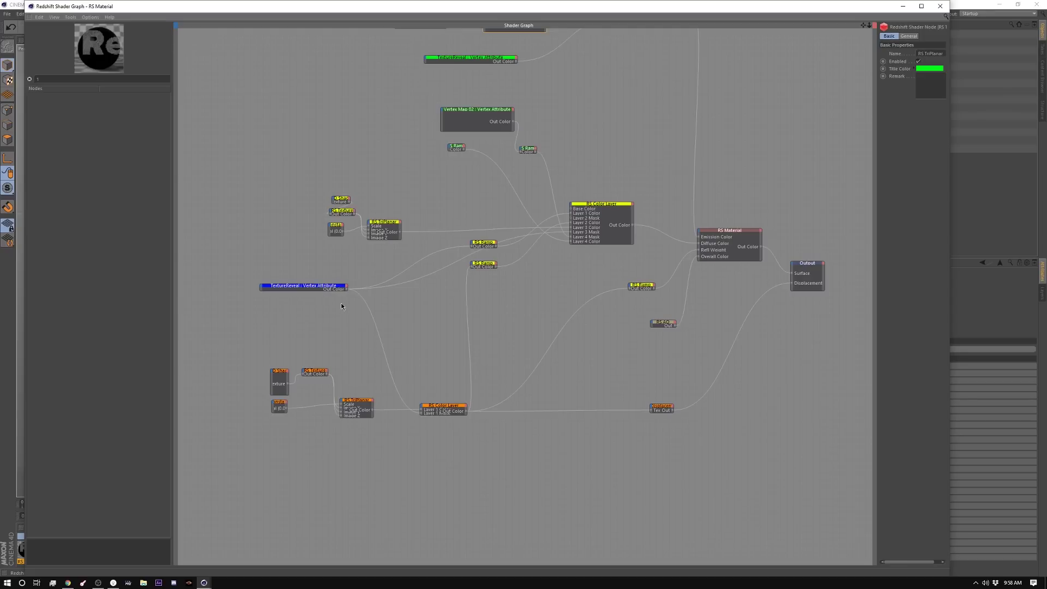
left_click_drag(302, 285, 280, 283)
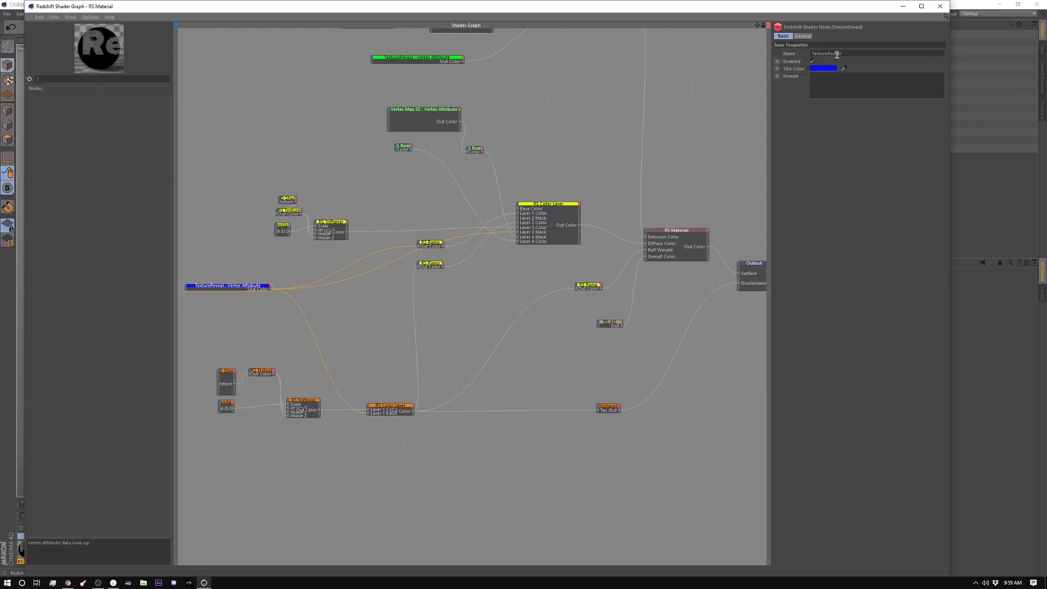
middle_click_drag(367, 367, 403, 316)
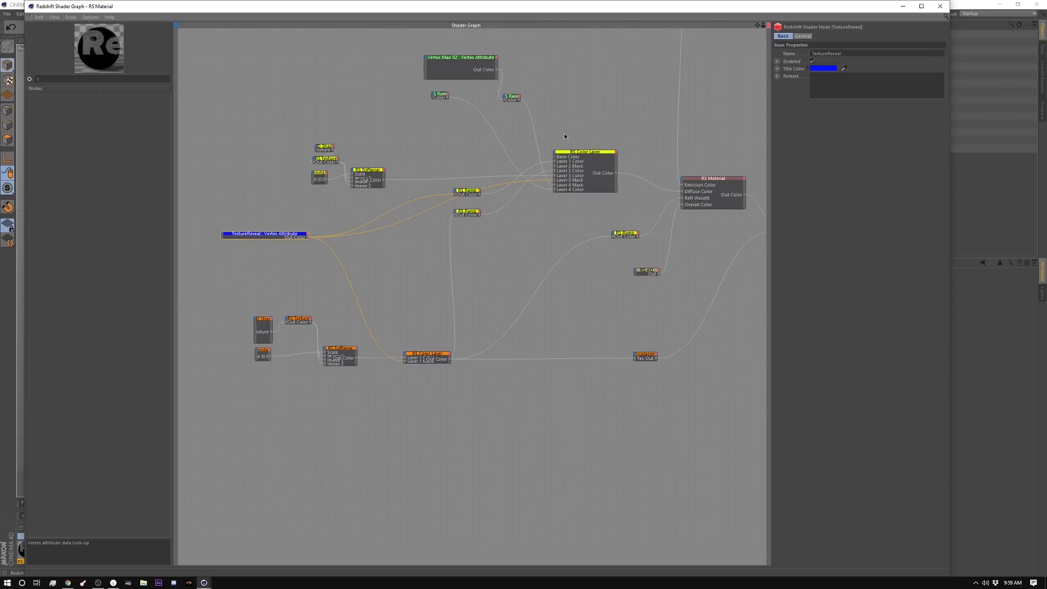
middle_click_drag(402, 360, 384, 320)
left_click(245, 295)
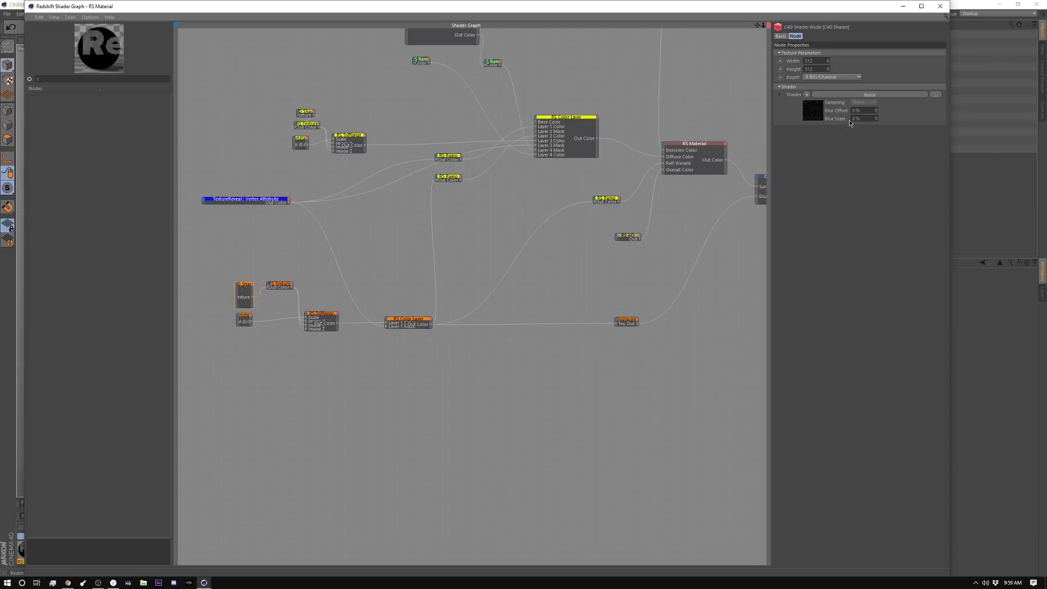
left_click(872, 94)
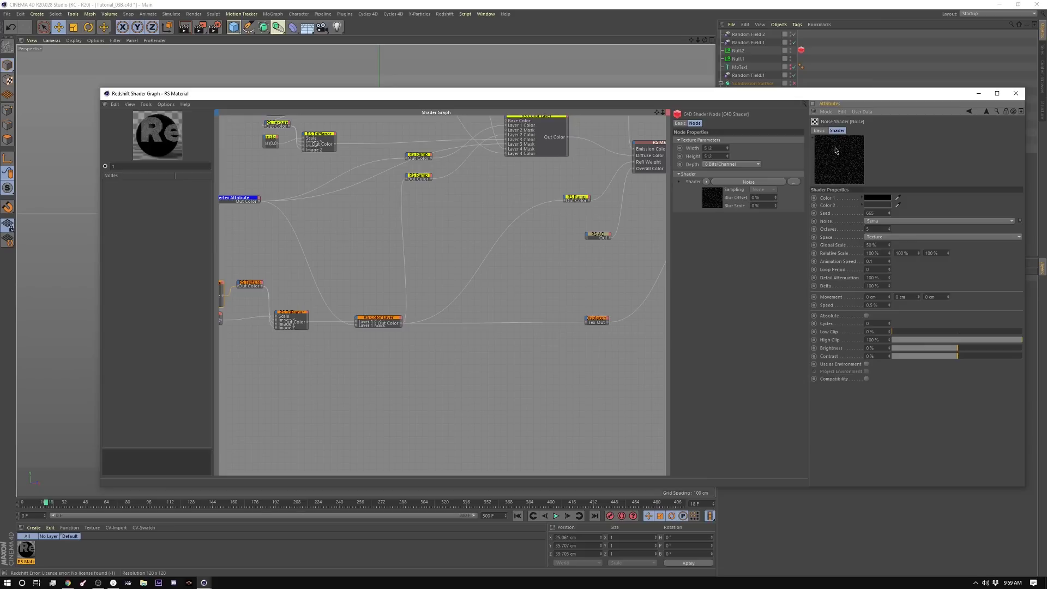
middle_click_drag(211, 285, 252, 284)
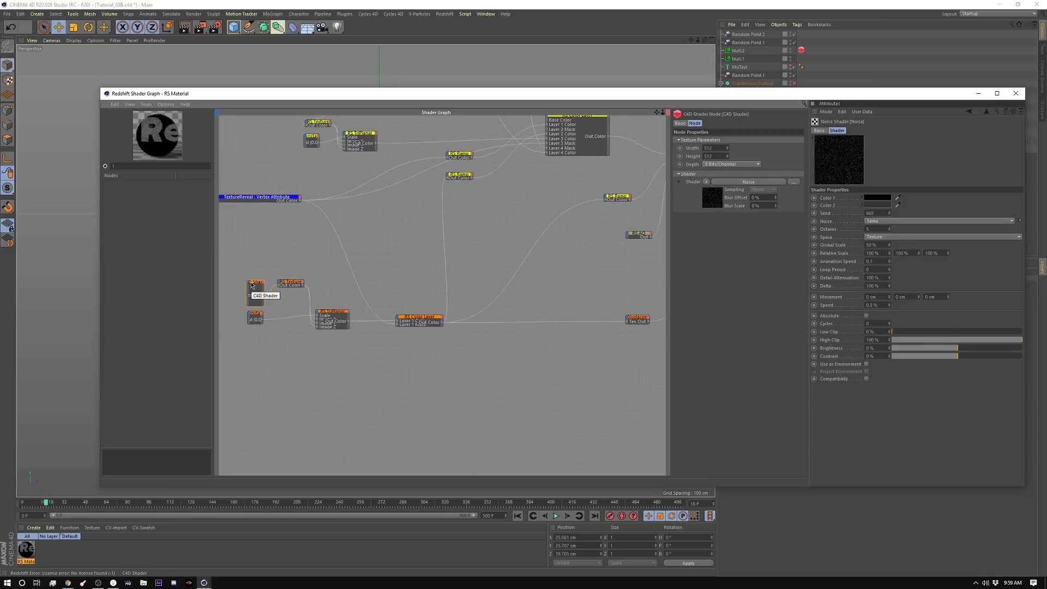
left_click(293, 282)
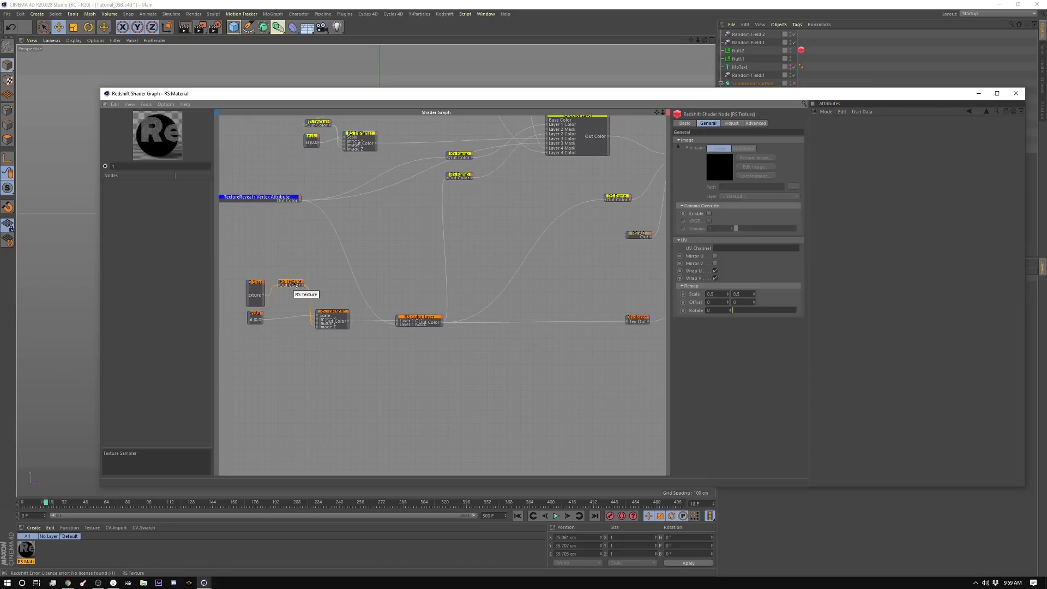
left_click(328, 315)
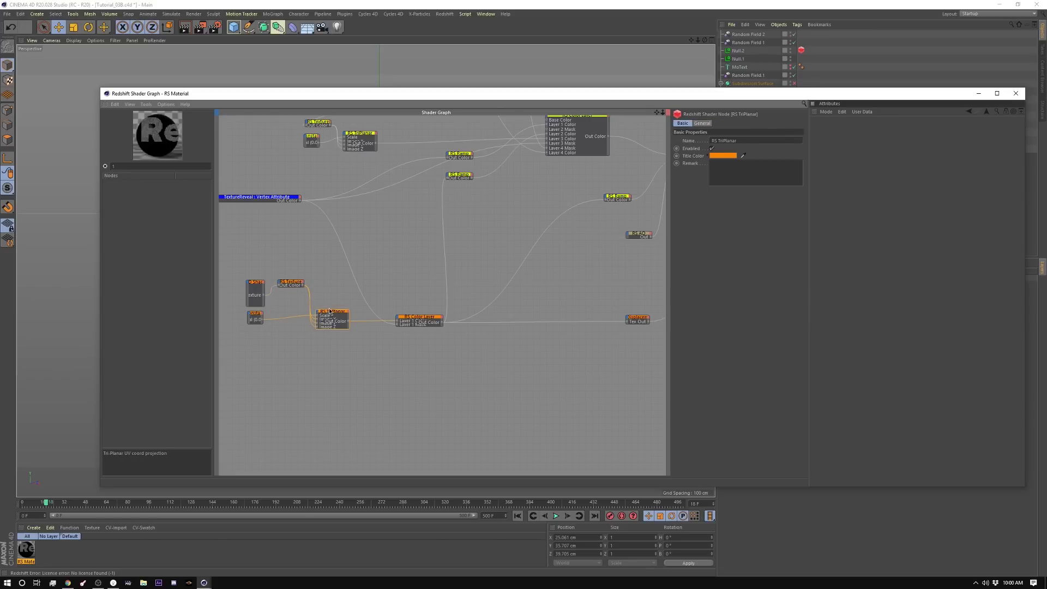
left_click(257, 283)
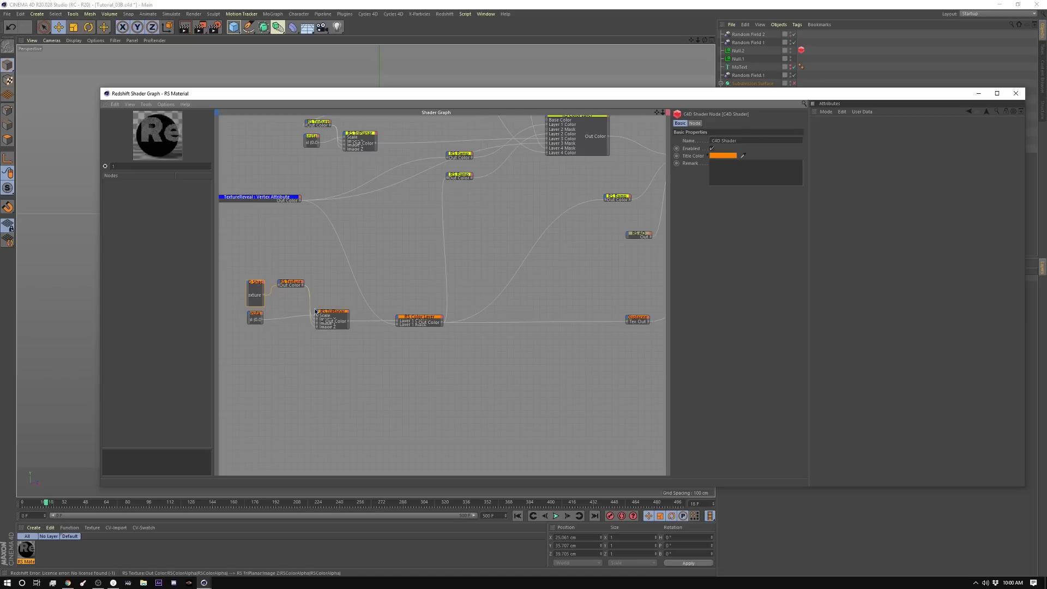
left_click(252, 317)
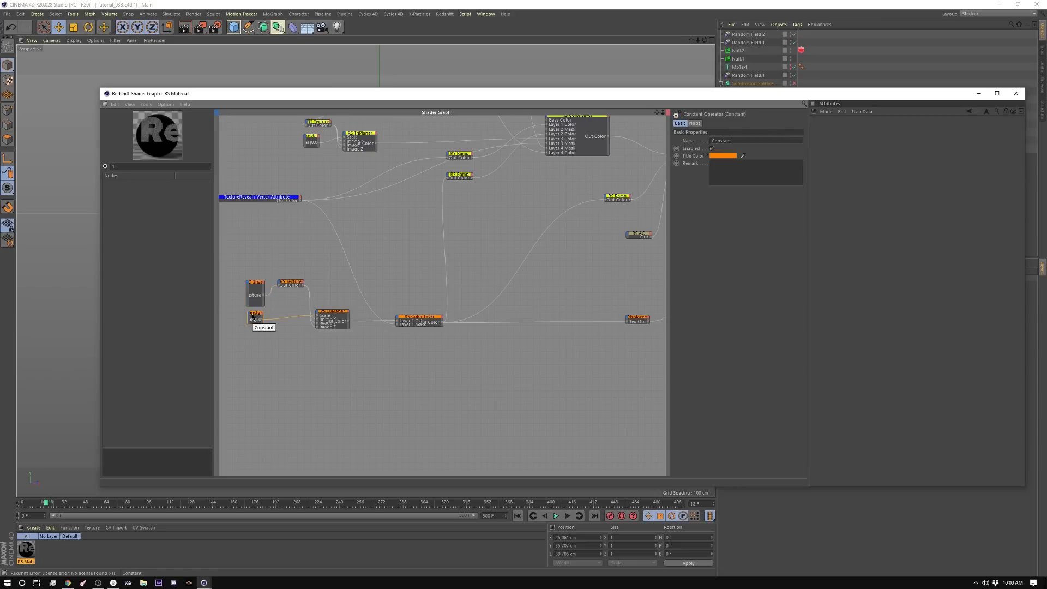
left_click(328, 315)
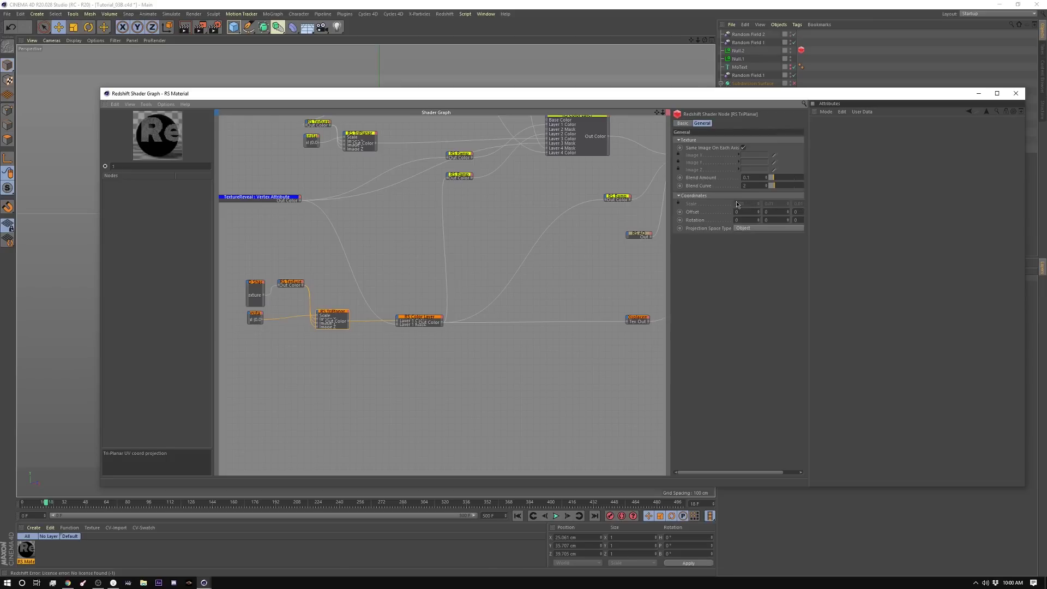
left_click(253, 317)
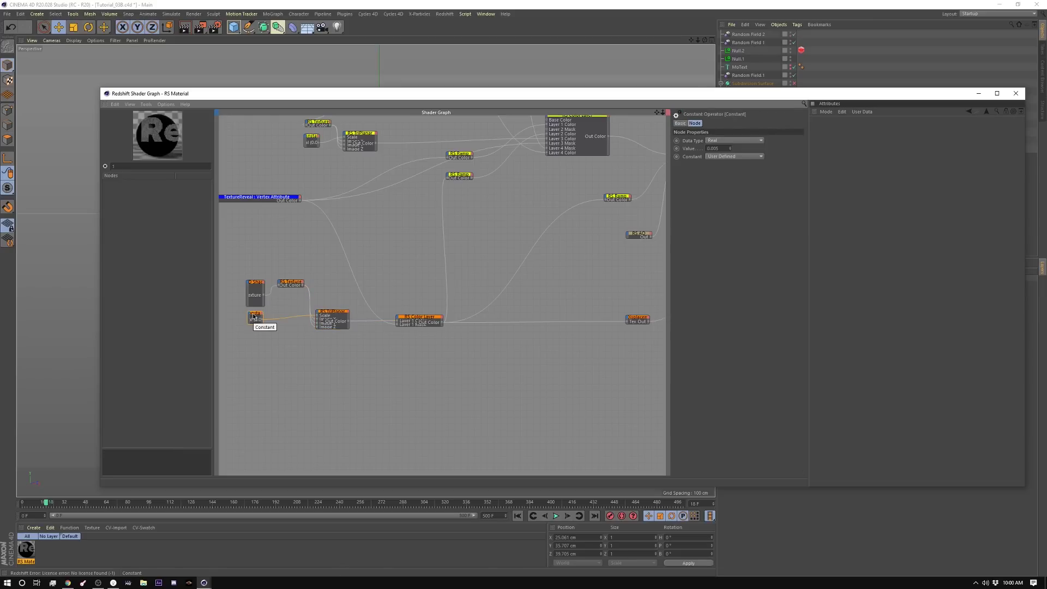
middle_click_drag(254, 316, 218, 307)
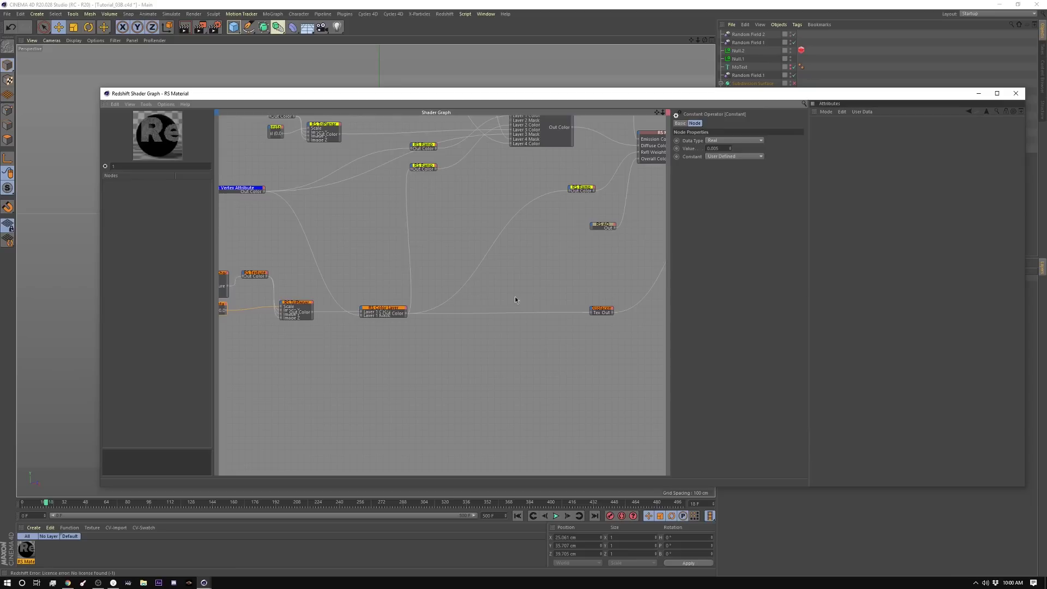
left_click(380, 312)
middle_click_drag(380, 311, 413, 320)
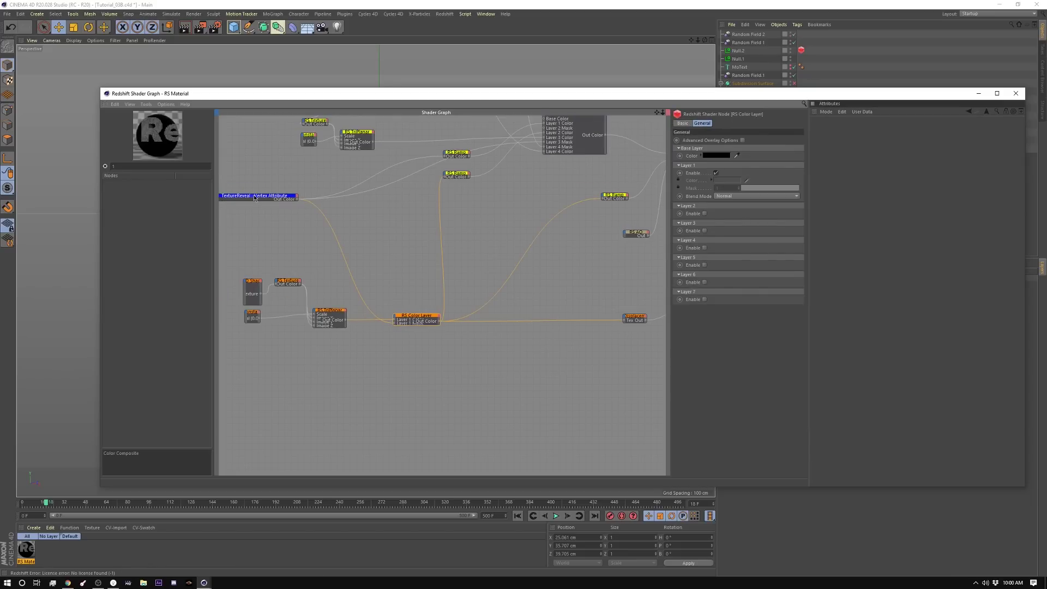
left_click_drag(403, 324, 403, 339)
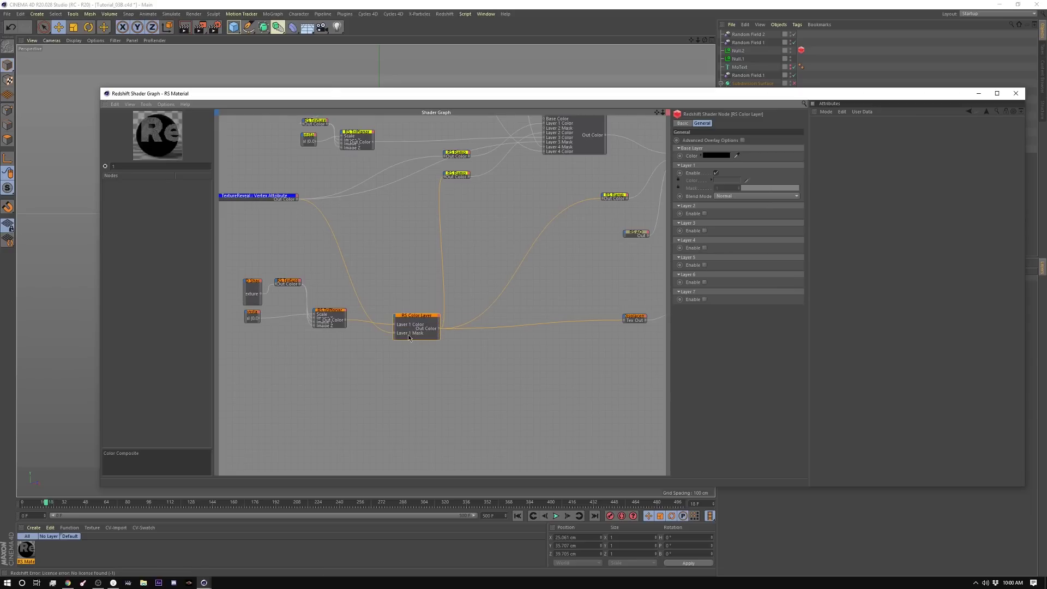
middle_click_drag(410, 326, 173, 375)
left_click(386, 371)
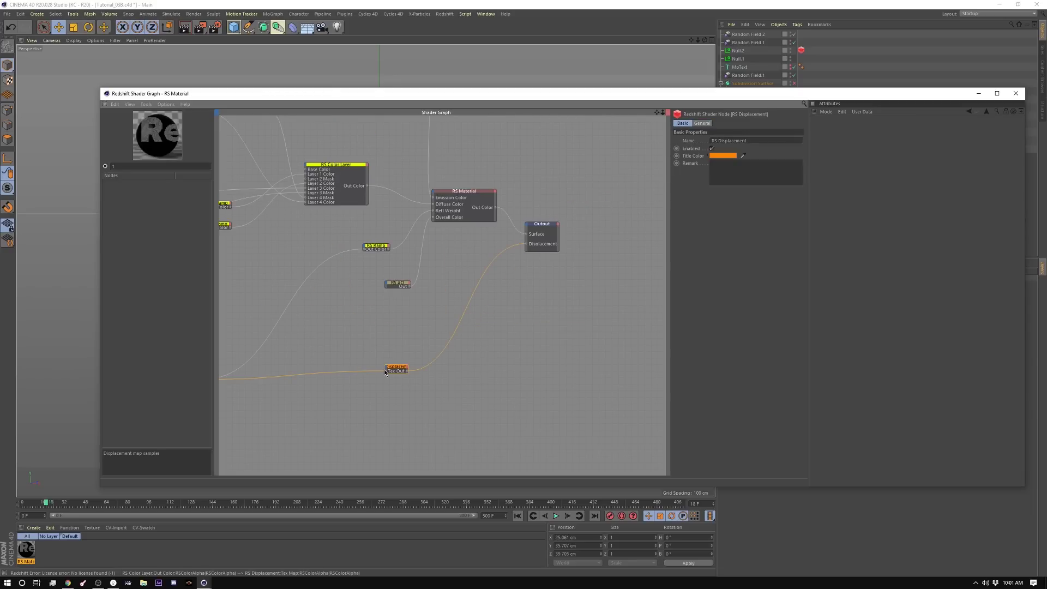
Expand the RS Displacement node, check its general settings, and maximize the shader graph.
double_click(386, 368)
left_click(702, 122)
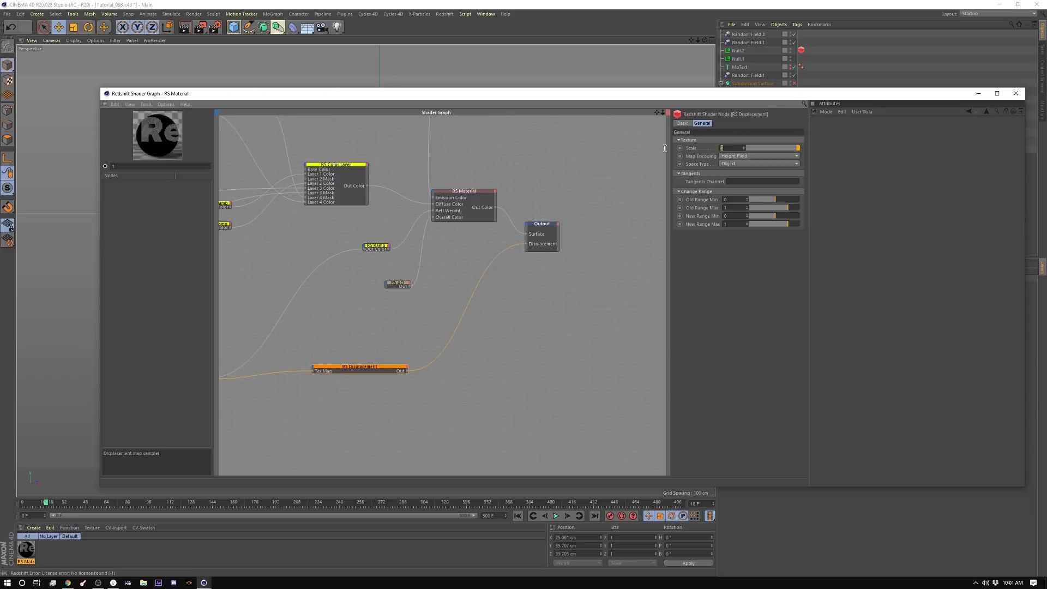
key("super+Up")
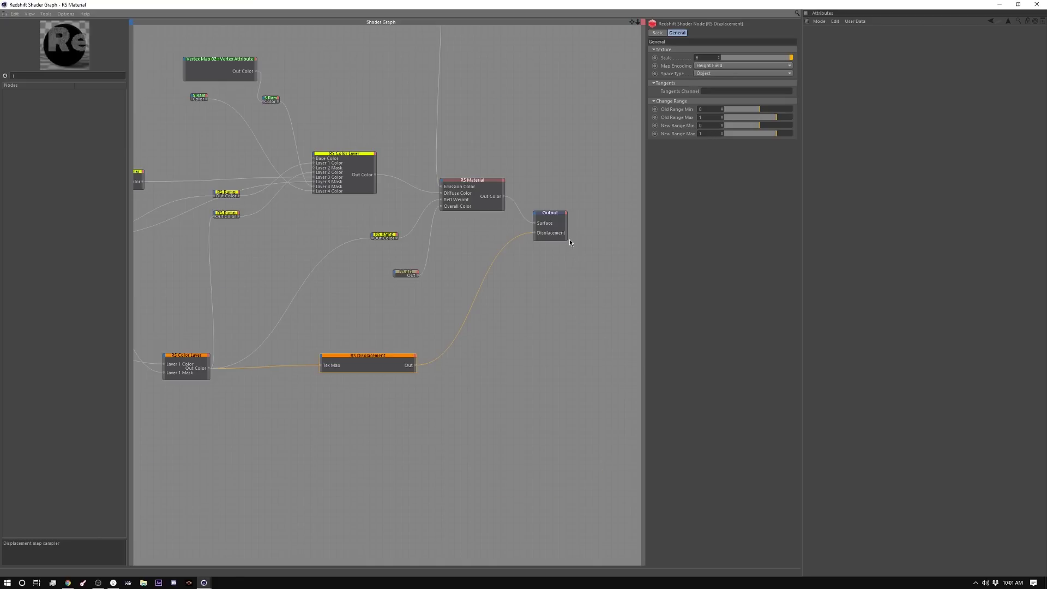
Inspect the green group's Color Layer and the bottom noise layer of its layered C4D Shader.
scroll(424, 241, "up", 5)
middle_click_drag(399, 280, 388, 303)
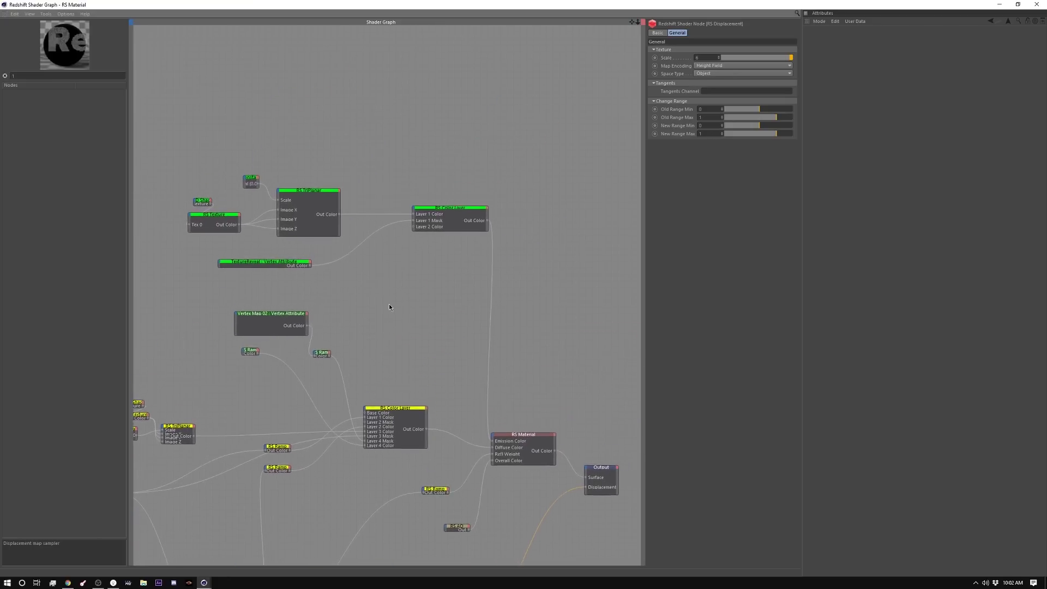
left_click_drag(184, 133, 480, 272)
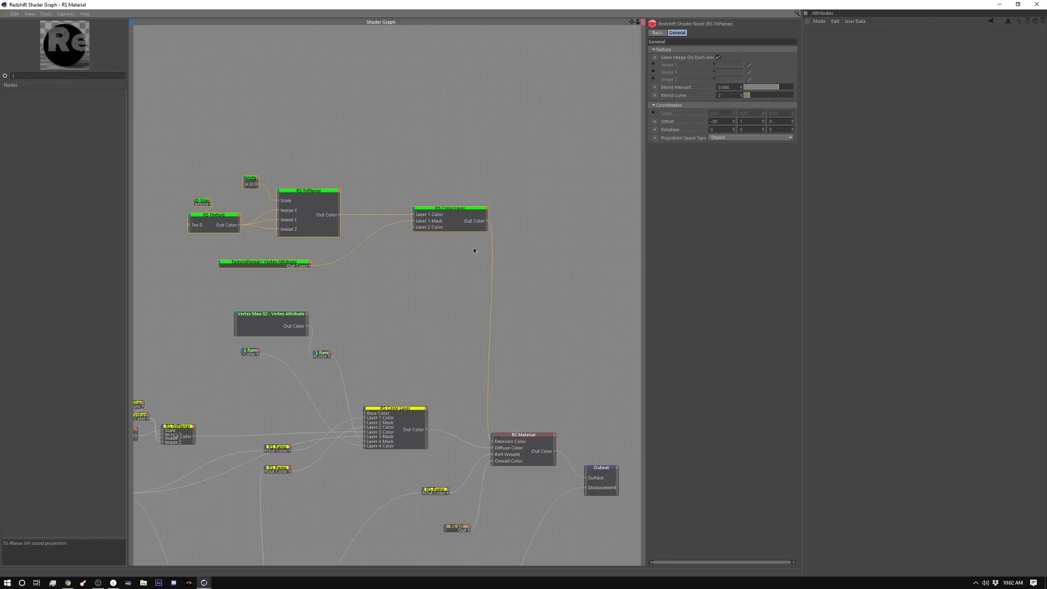
left_click(471, 214)
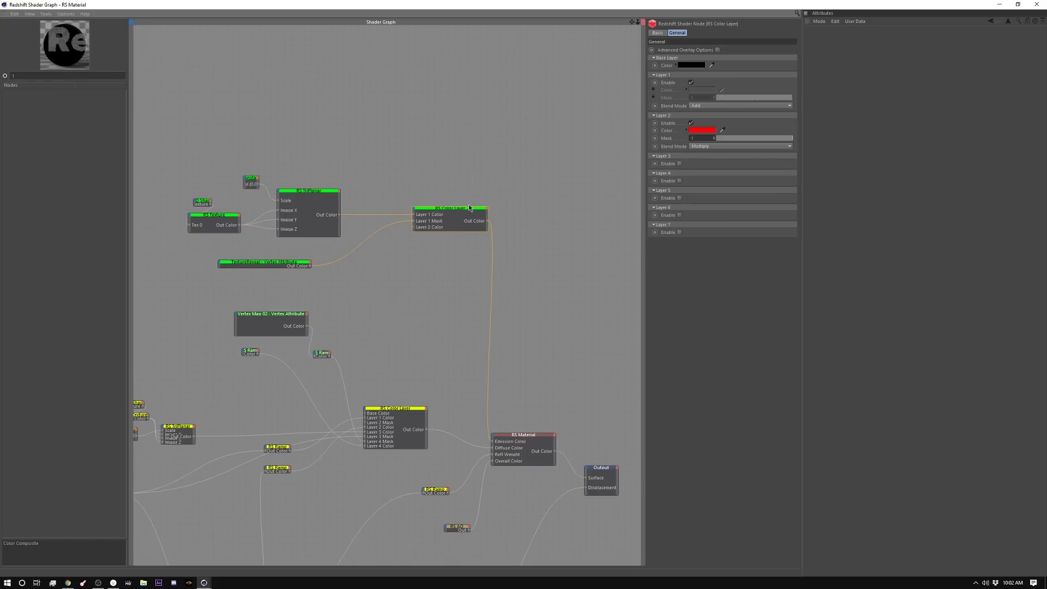
left_click(473, 304)
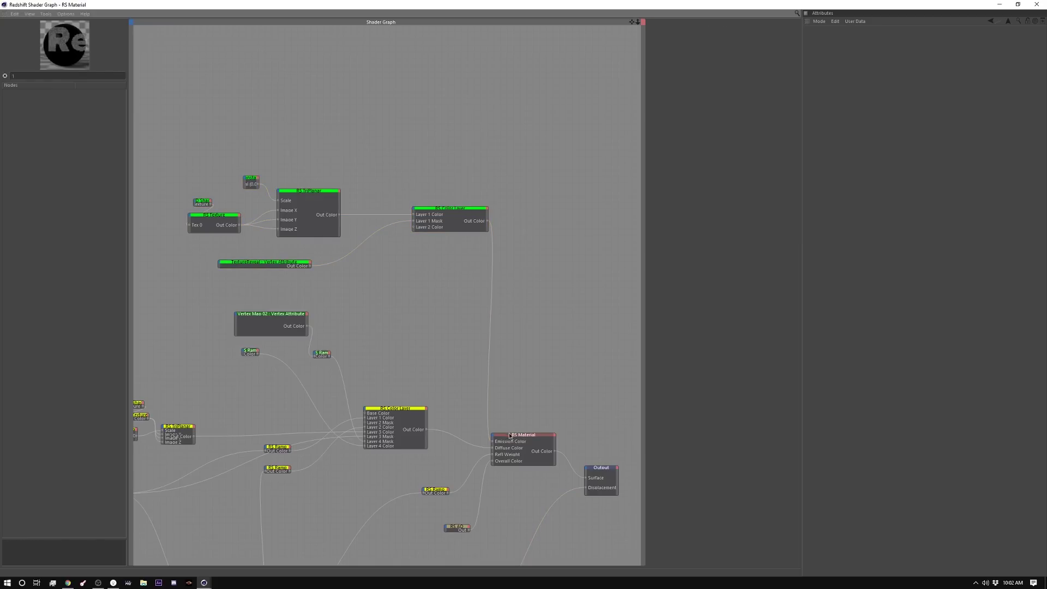
left_click(206, 202)
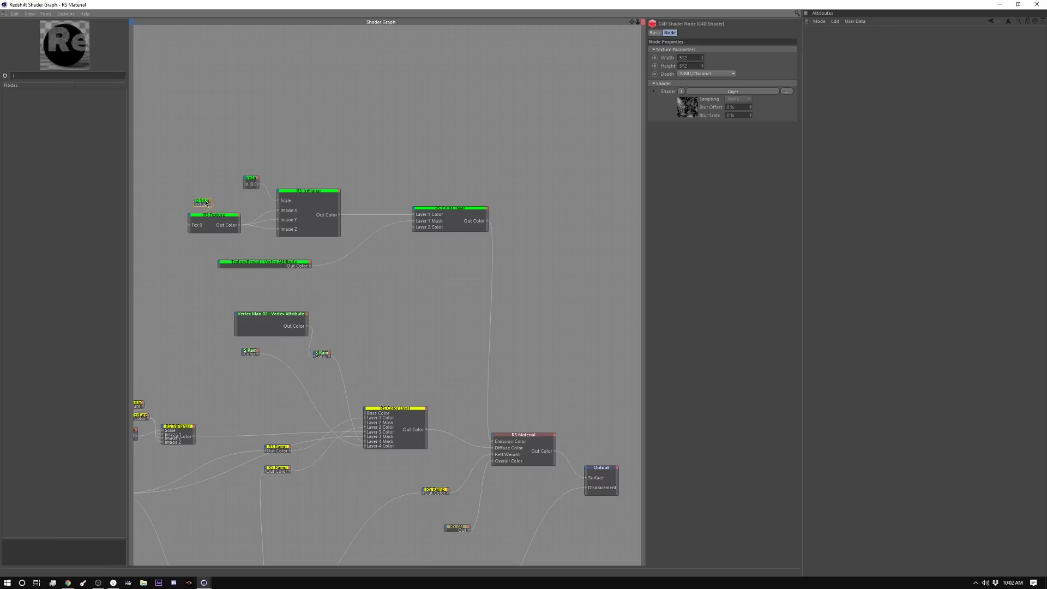
left_click(689, 111)
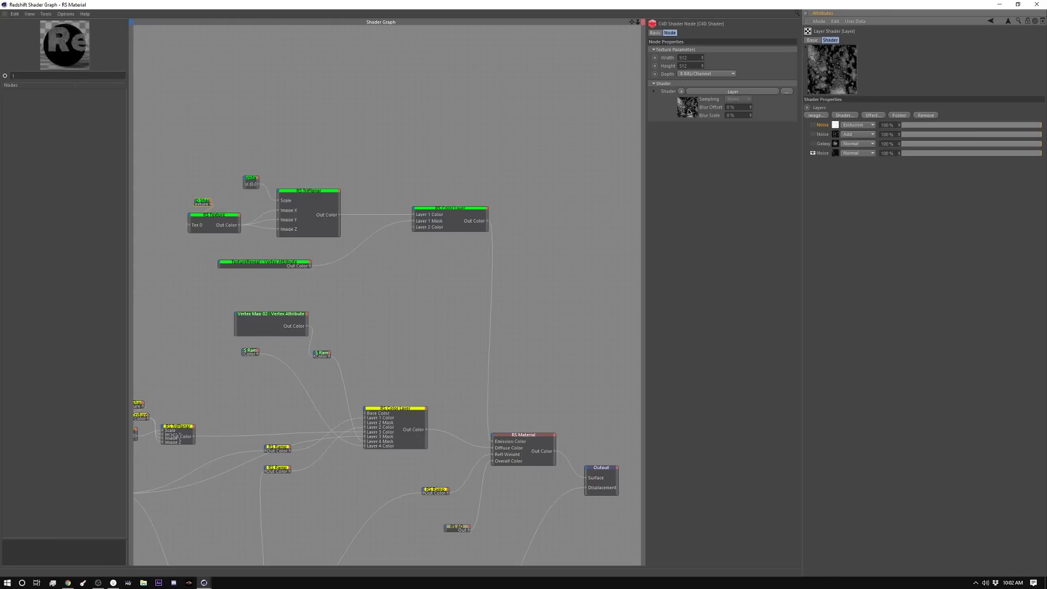
left_click(830, 154)
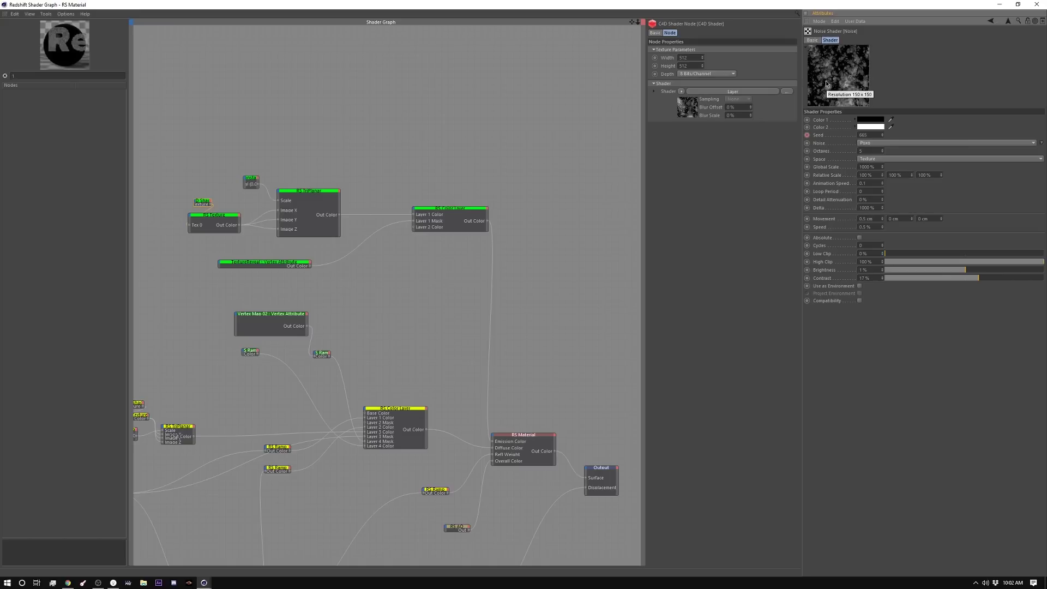
Inspect the RS Texture, TriPlanar projection and Constant nodes, then the vein Color Layer's settings.
left_click(209, 219)
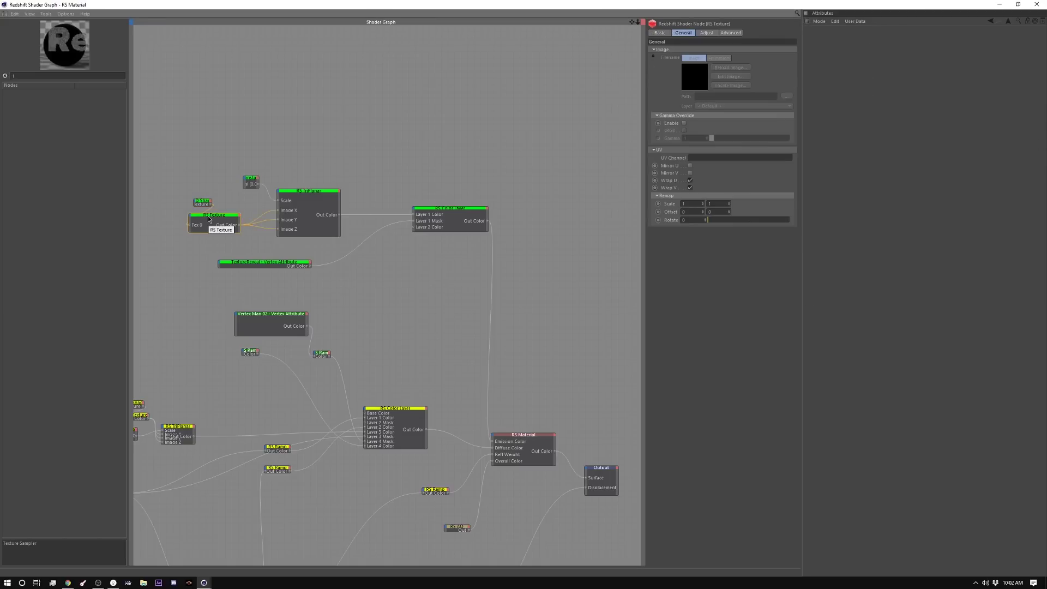
left_click(311, 192)
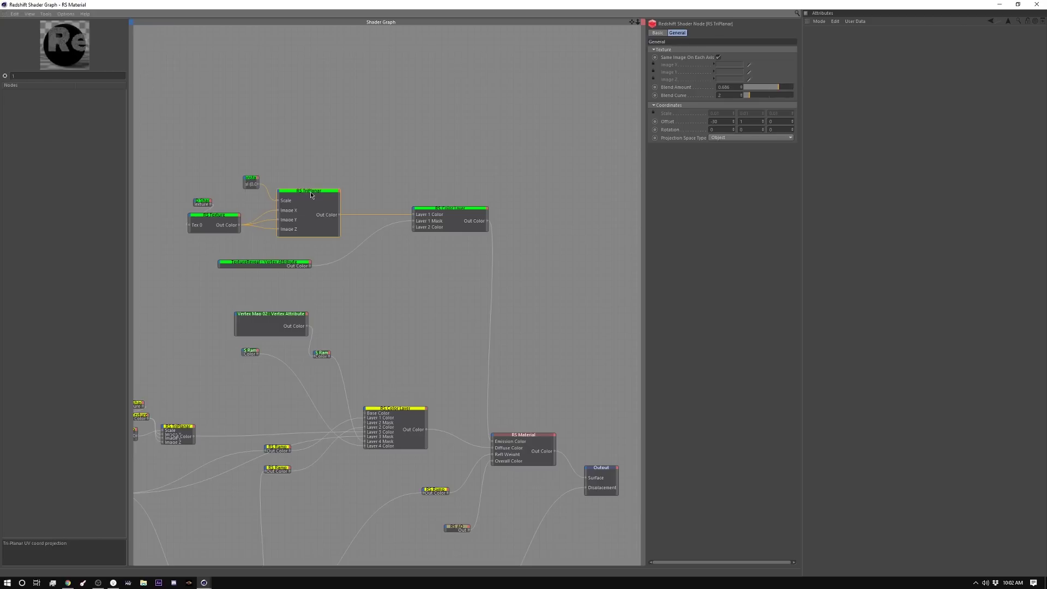
left_click(251, 180)
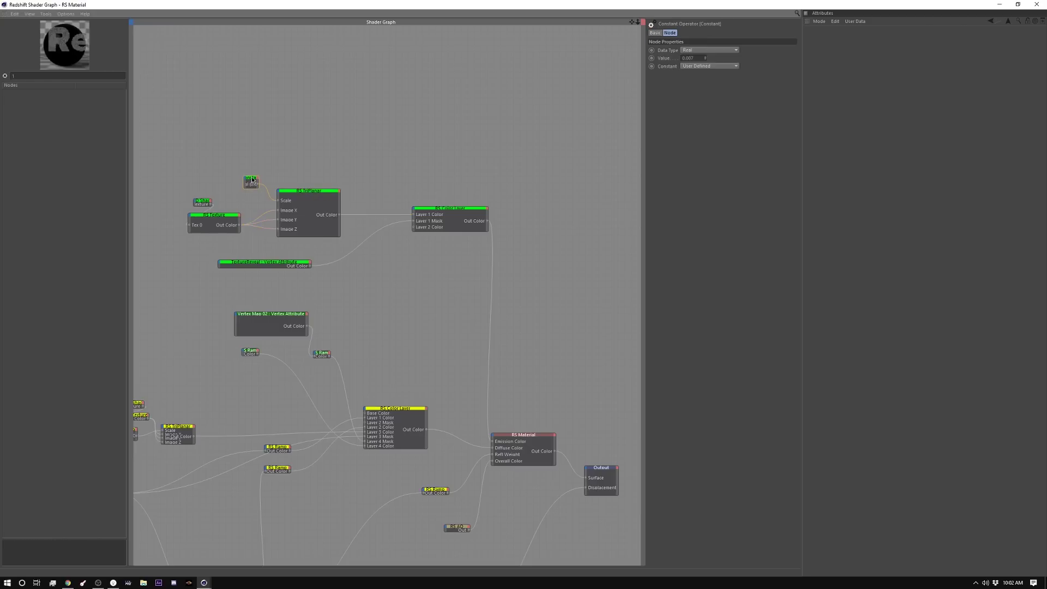
left_click(299, 202)
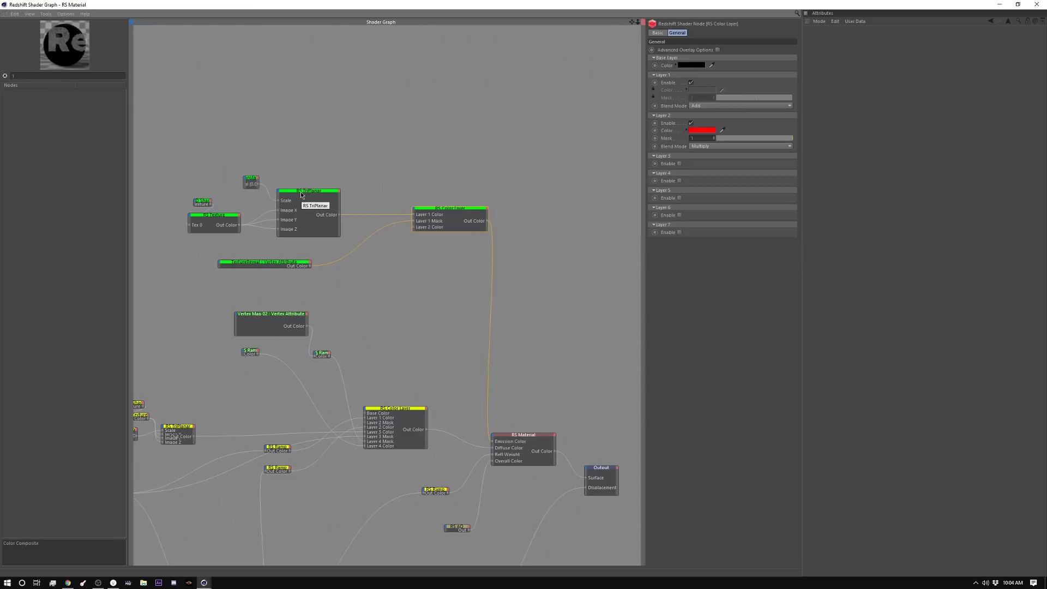
left_click(301, 193)
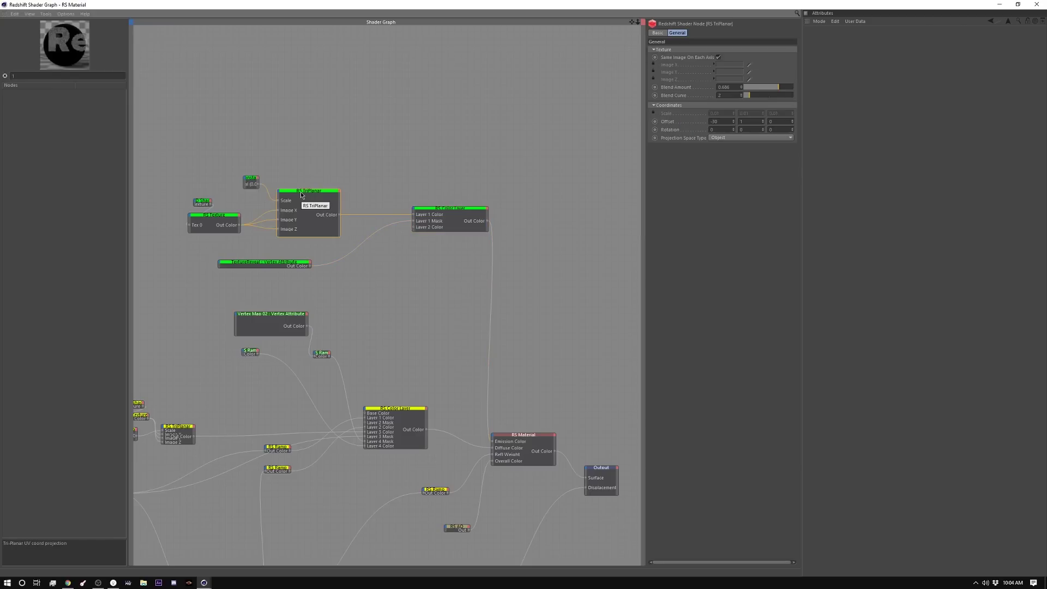
left_click(447, 213)
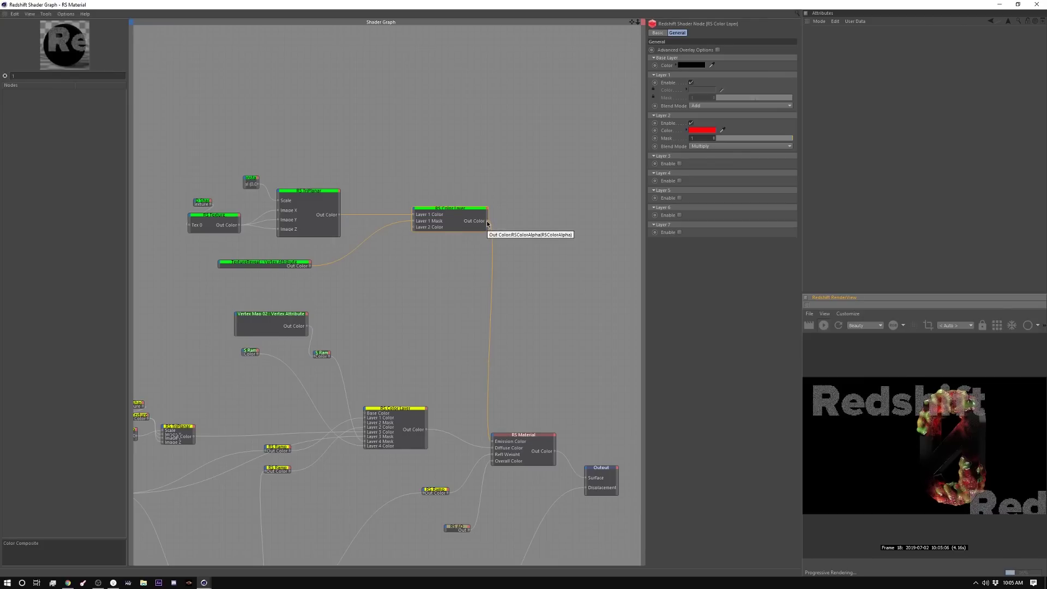
left_click(487, 224)
Wire the red vein Color Layer's Out Color into the Output Surface, then pan toward the Output node.
left_click_drag(564, 454, 586, 480)
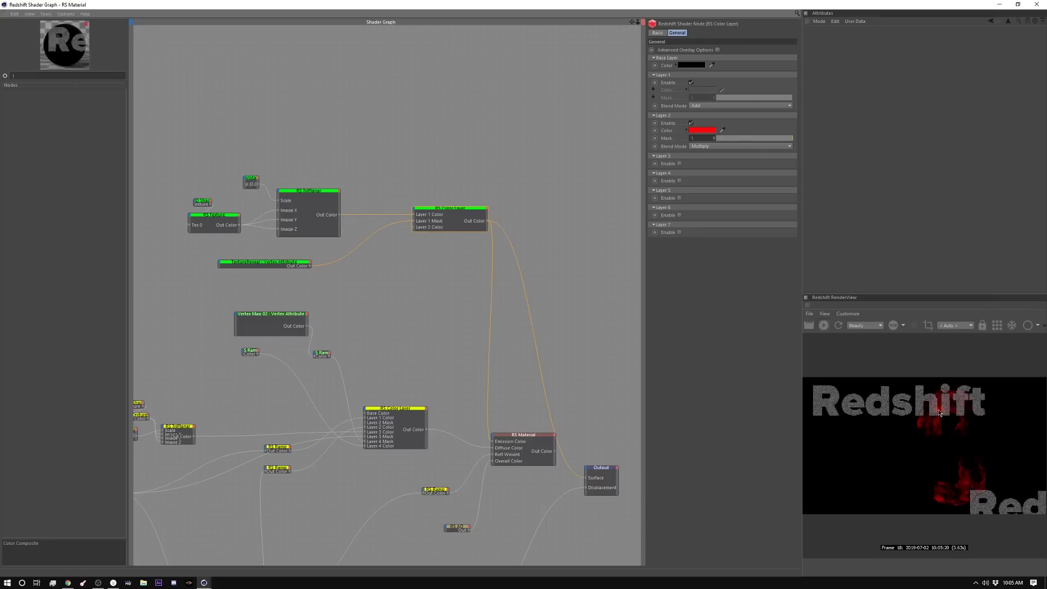
middle_click_drag(424, 385, 438, 269)
left_click_drag(440, 317, 599, 369)
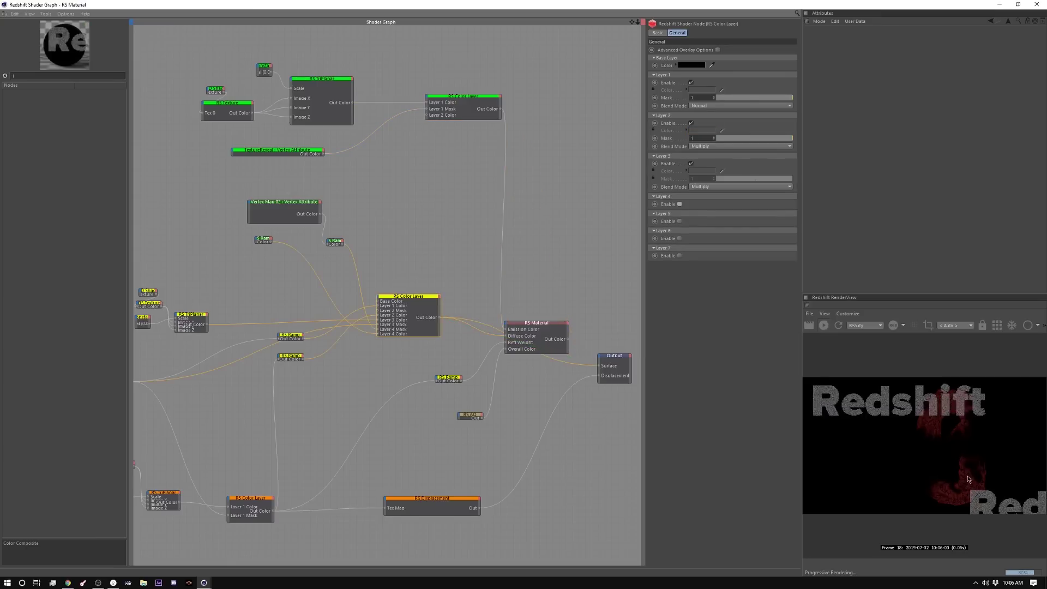
middle_click_drag(401, 252, 440, 237)
left_click(188, 279)
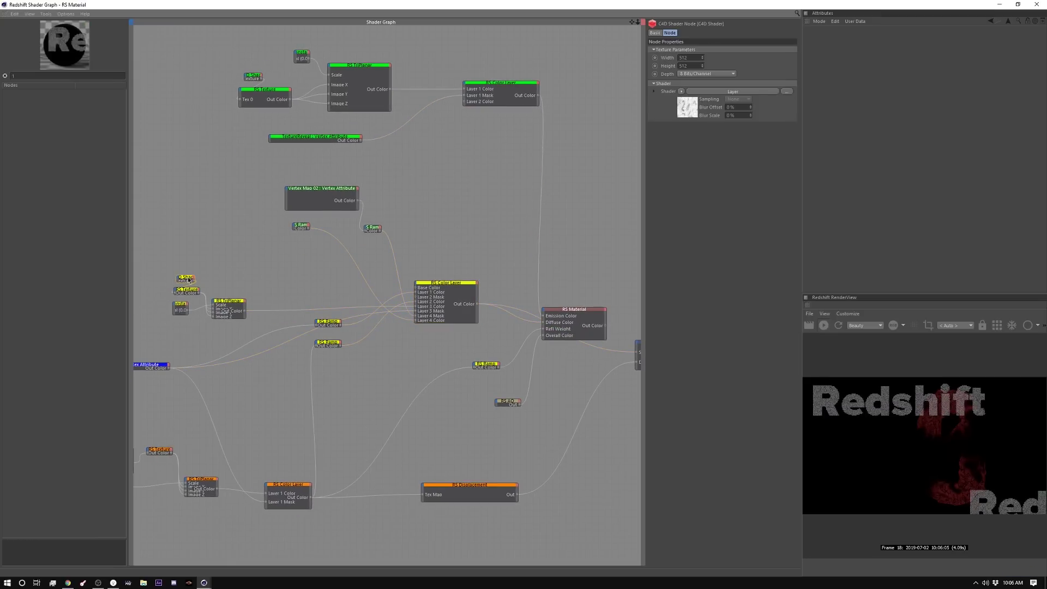
left_click(689, 112)
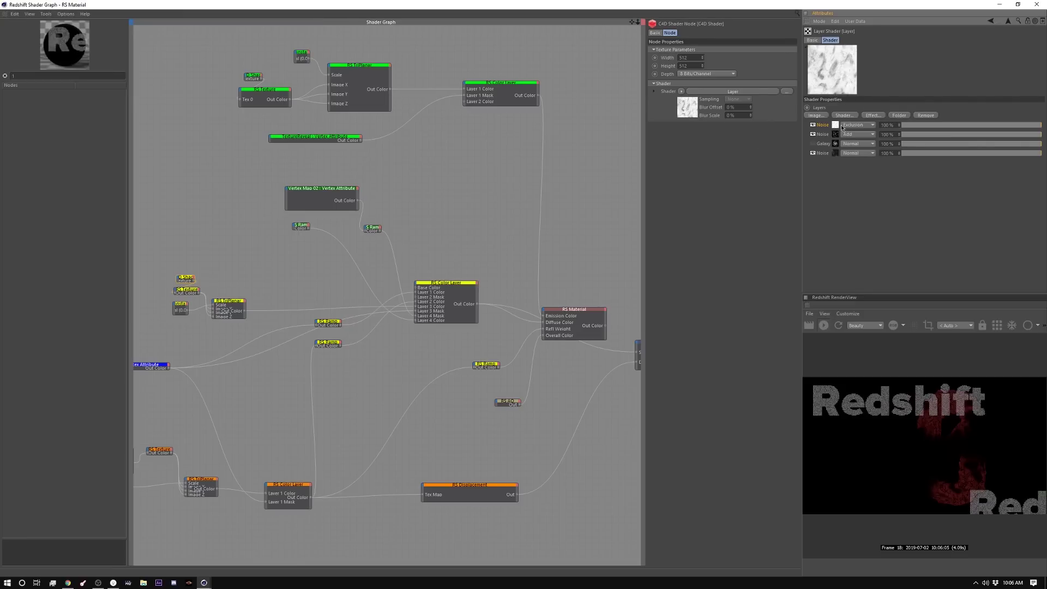
left_click(835, 155)
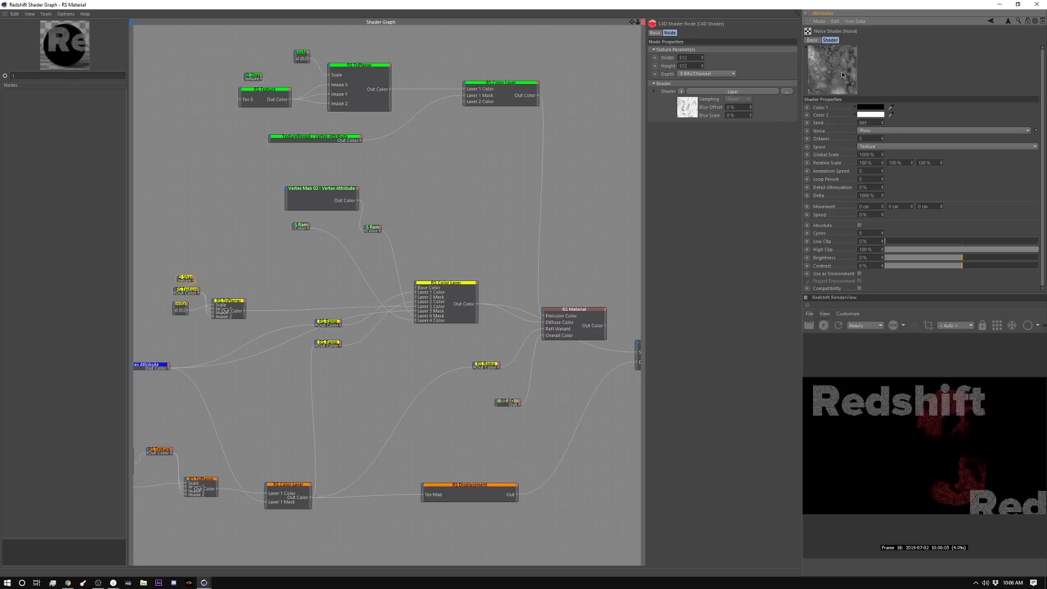
left_click(753, 92)
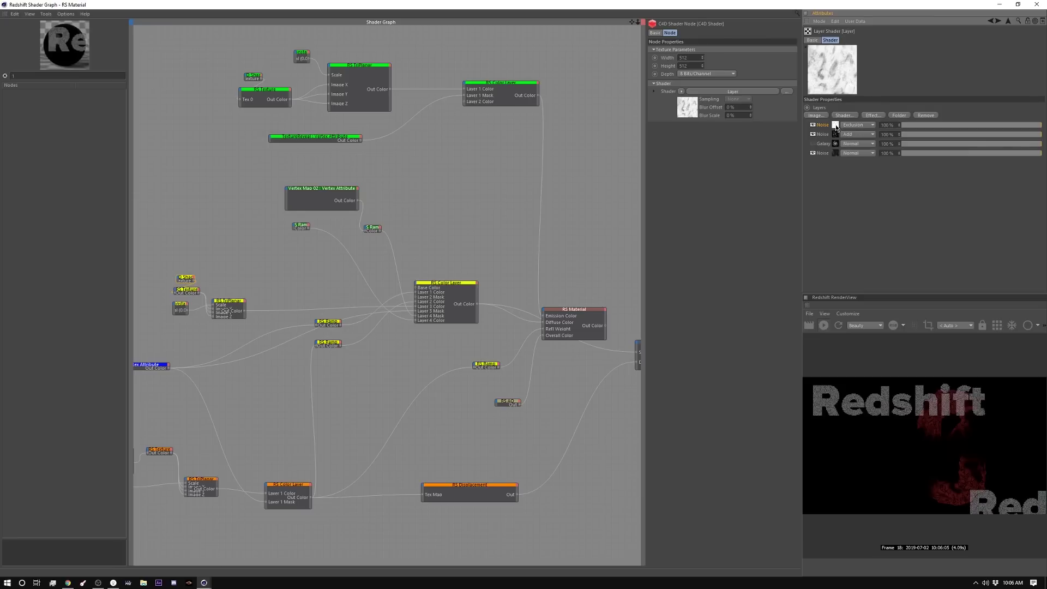
left_click(837, 126)
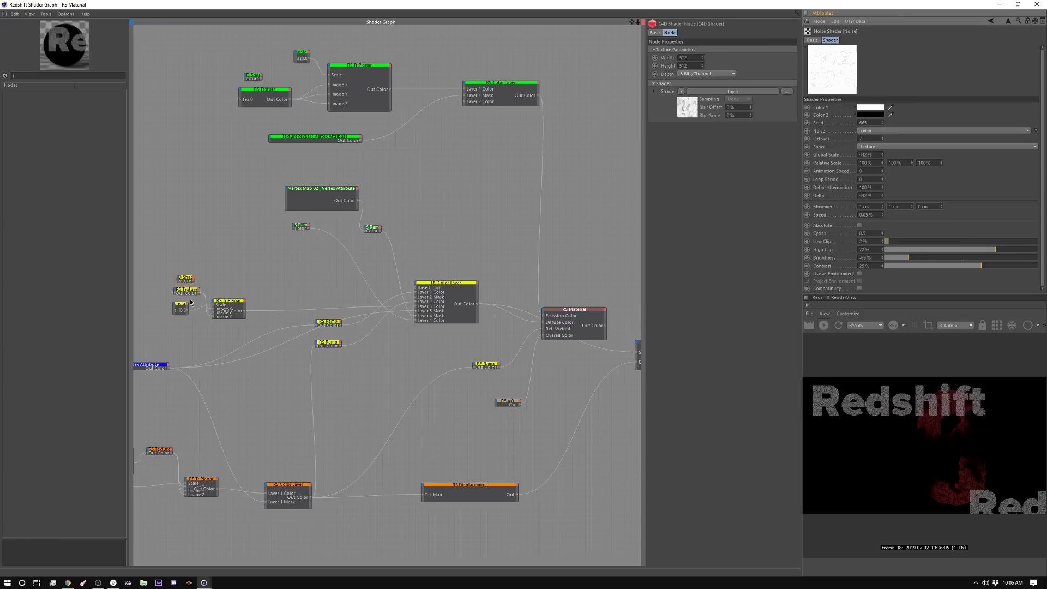
left_click(455, 285)
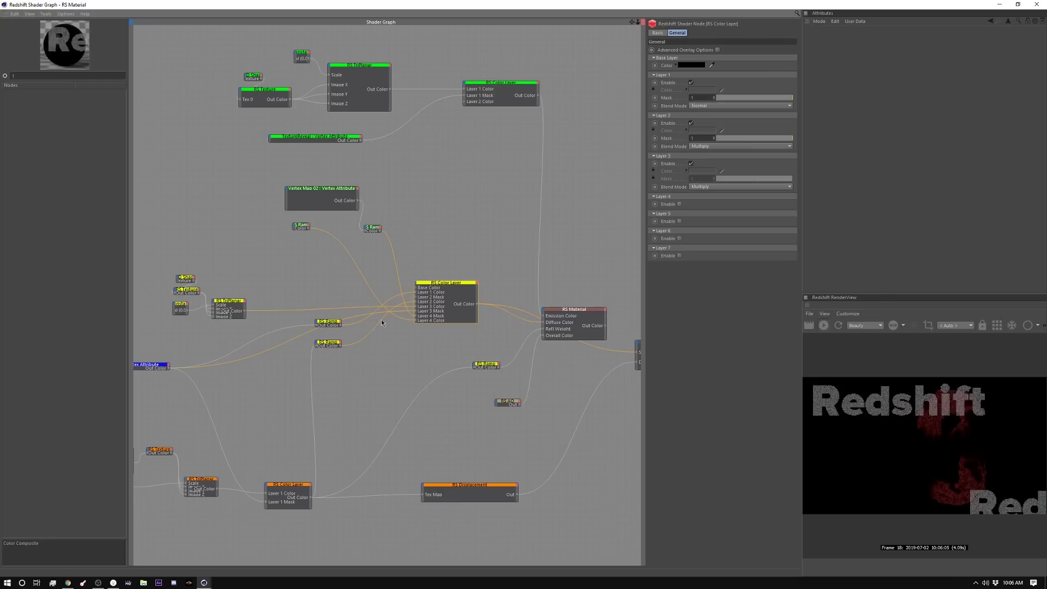
Move the TextureReveal and RS Ramp nodes left and review the ramp and diffuse Color Layer settings.
left_click_drag(150, 365, 156, 361)
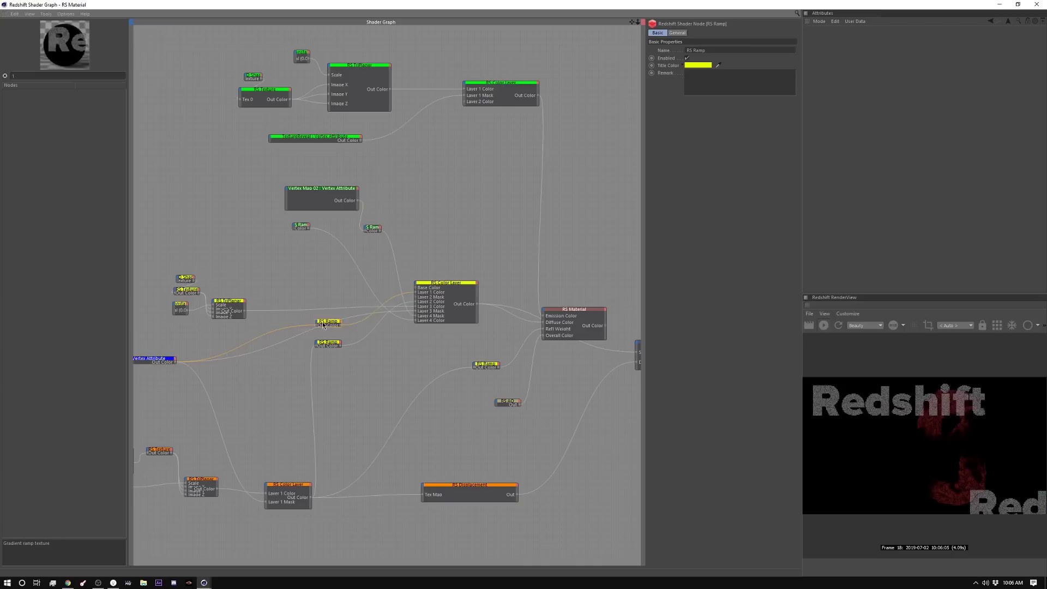
left_click_drag(323, 325, 261, 330)
left_click(686, 34)
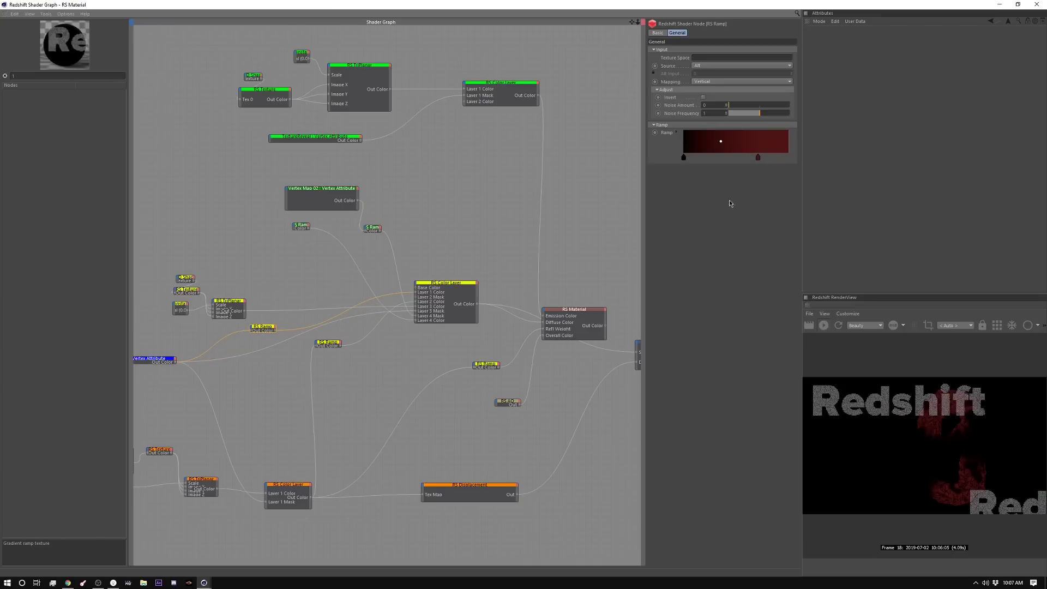
left_click(454, 287)
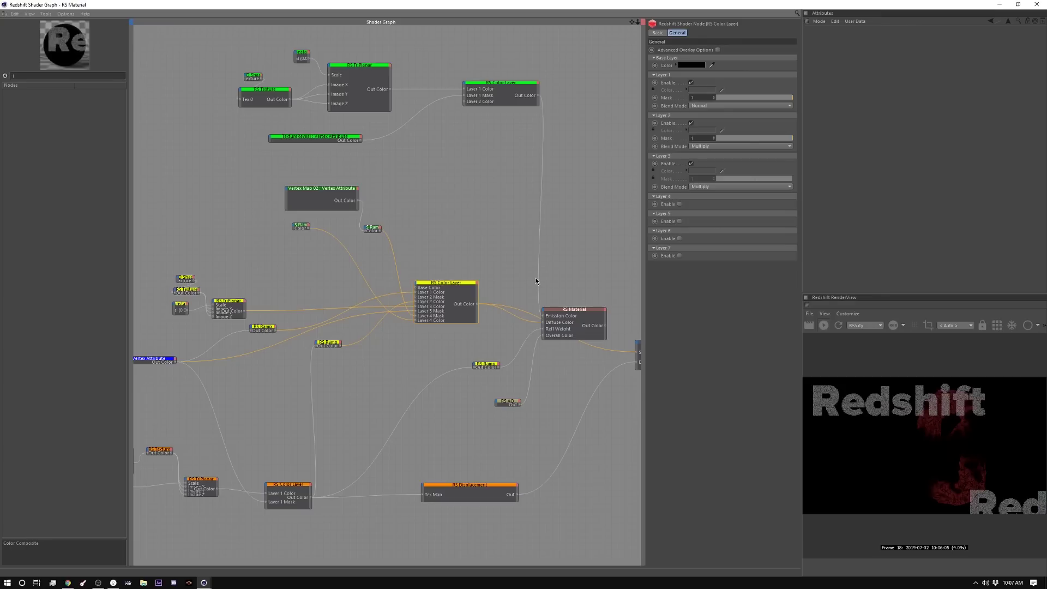
Reposition the lower RS Ramp and displacement Color Layer, then preview that ramp on the Output Surface.
left_click_drag(333, 344, 345, 371)
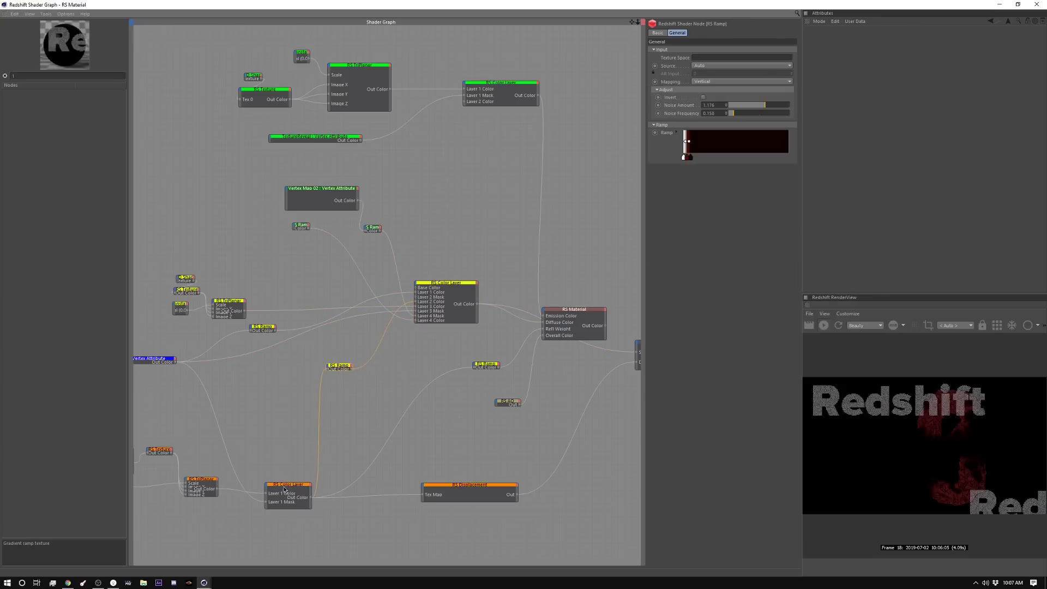
left_click_drag(289, 487, 277, 487)
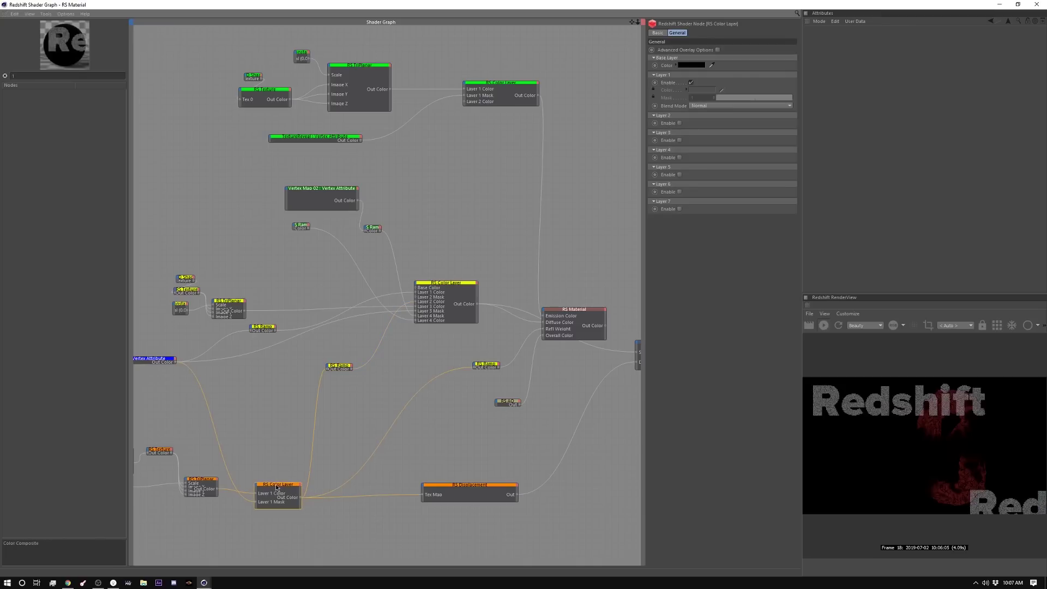
left_click(339, 365)
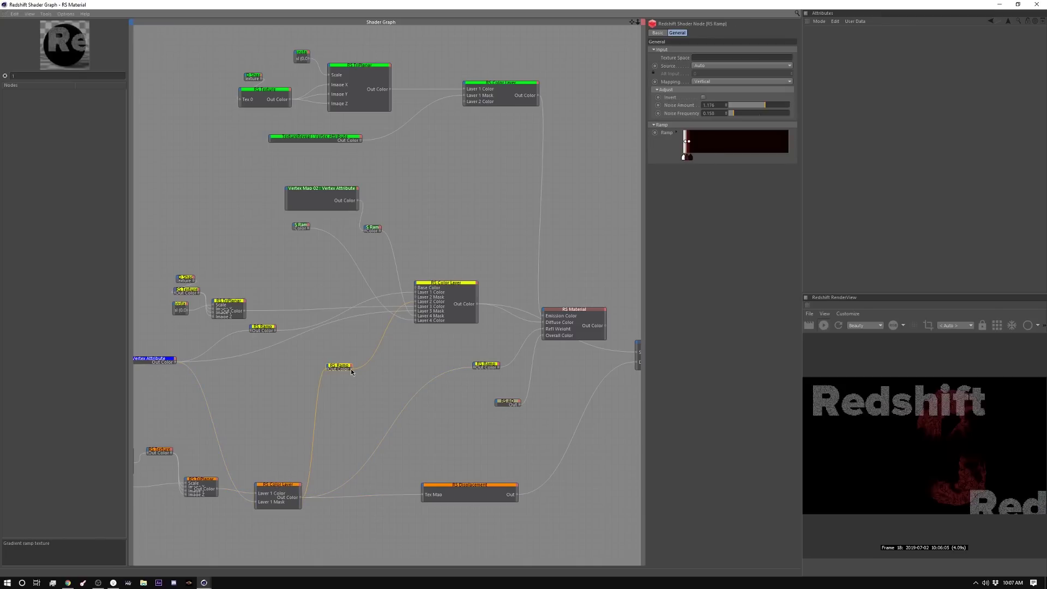
left_click_drag(352, 371, 637, 356)
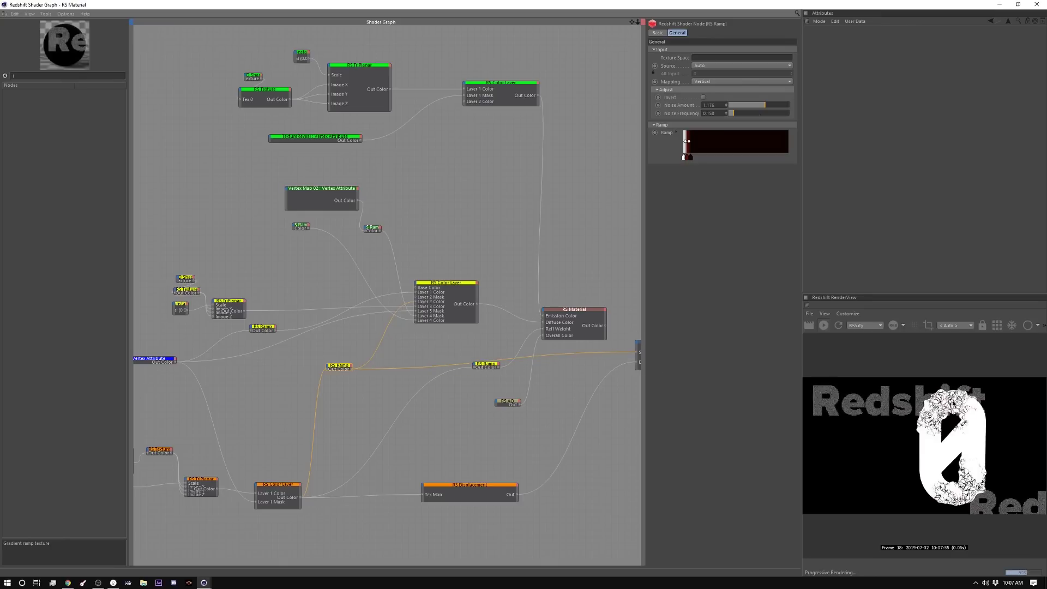
Review the diffuse Color Layer and its four noise nodes, then wire a Color Layer into the Output Surface.
left_click(439, 285)
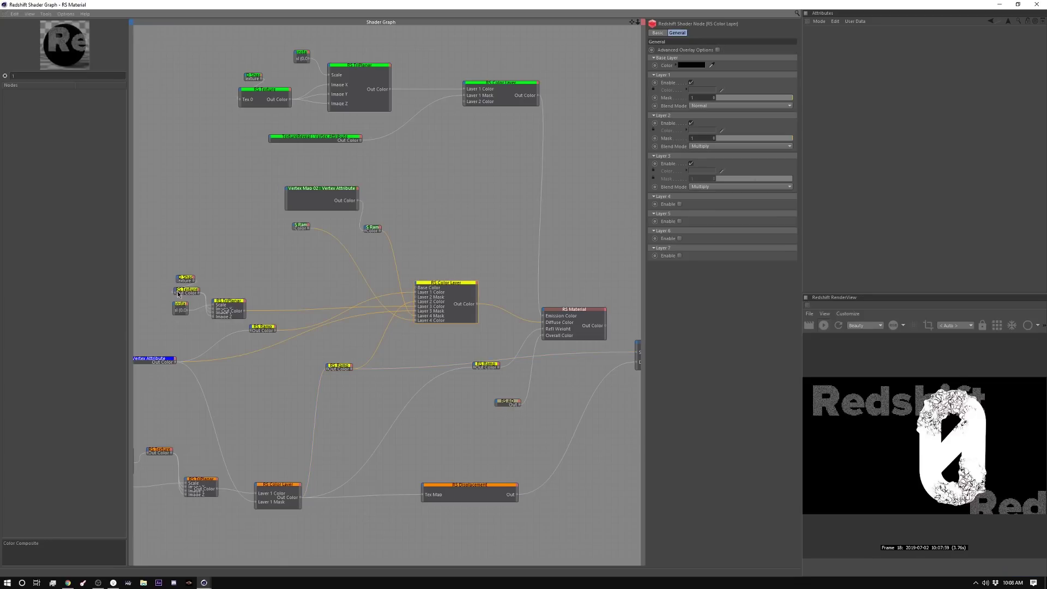
left_click_drag(166, 268, 226, 313)
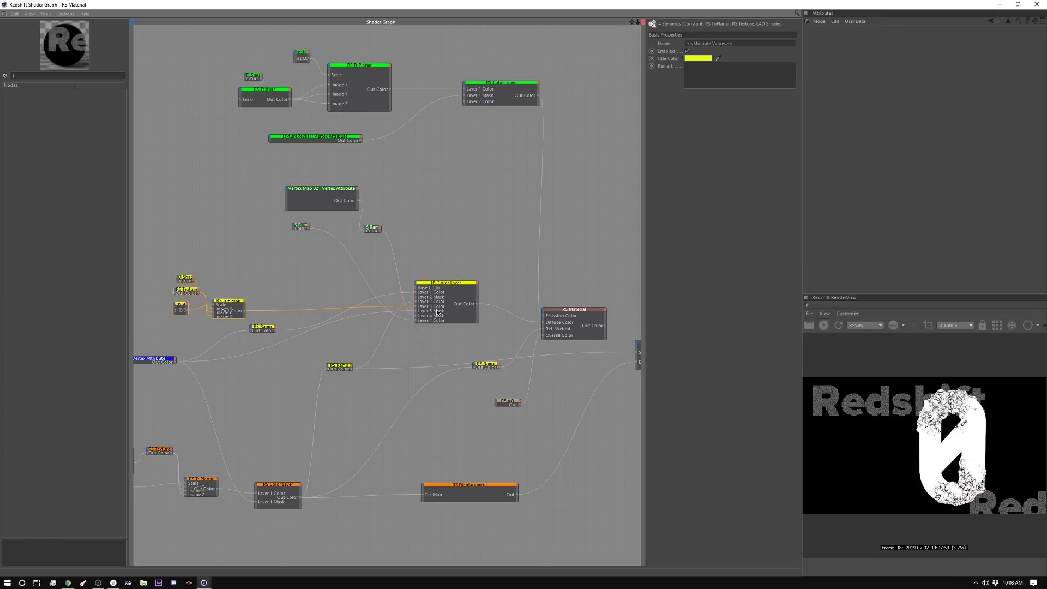
left_click(152, 361)
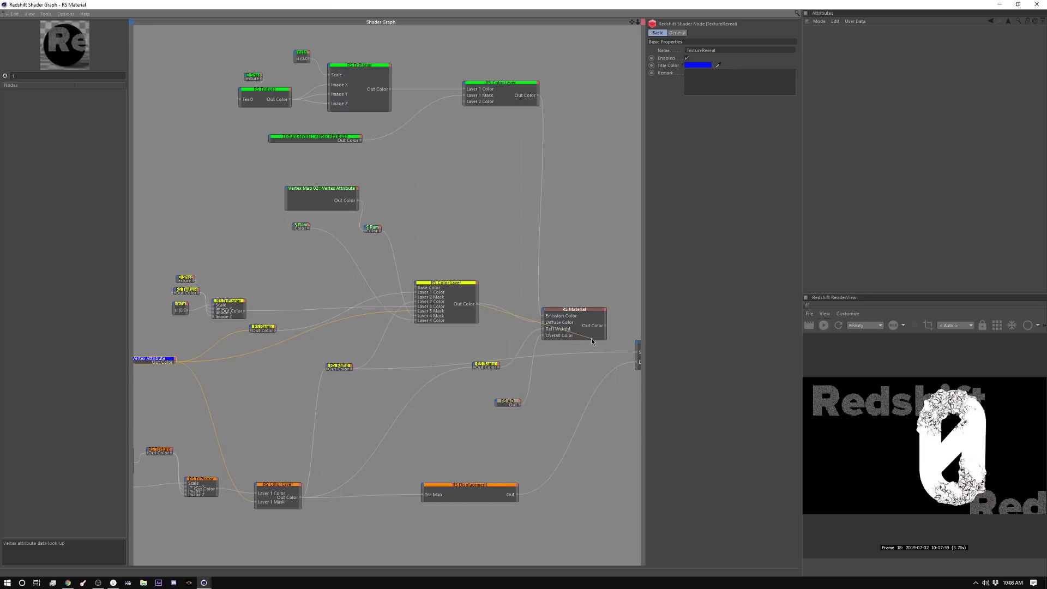
left_click_drag(592, 340, 637, 355)
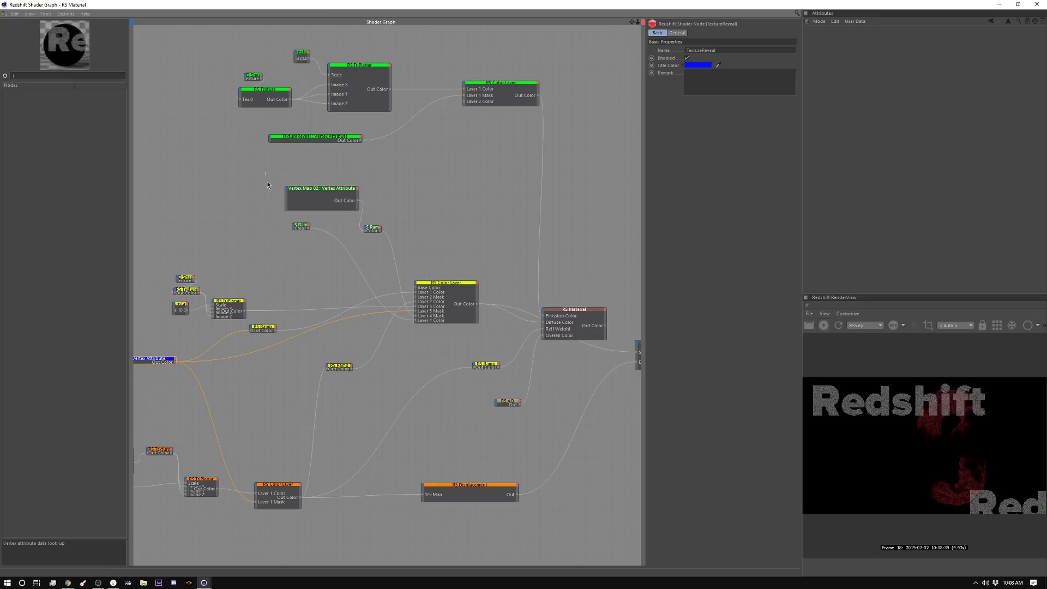
Restore the RS Material as Output Surface and wire the right S Ramp into the RS Material.
left_click_drag(267, 183, 390, 242)
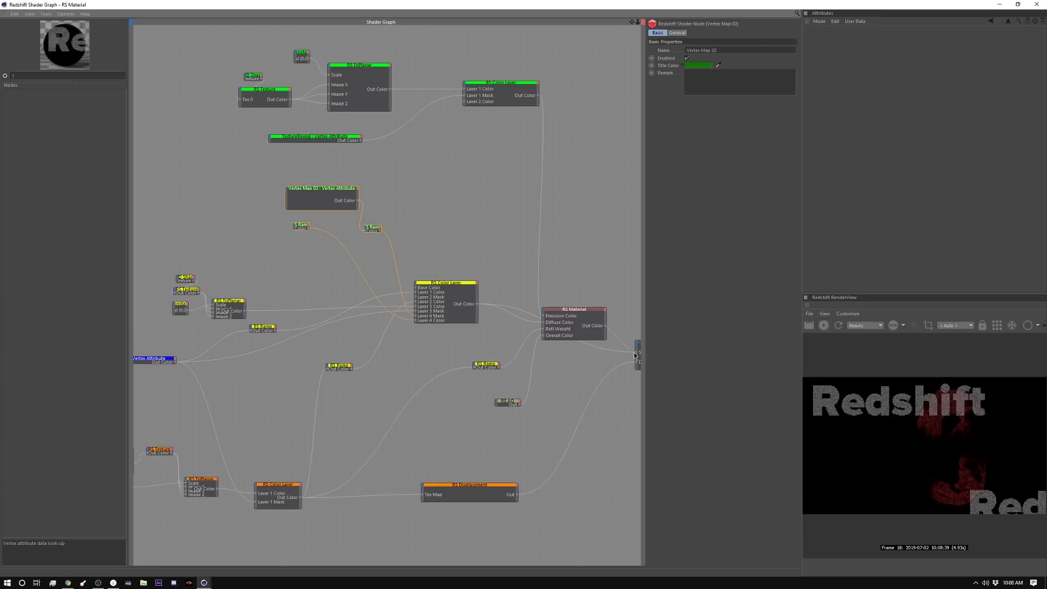
left_click_drag(636, 355, 636, 356)
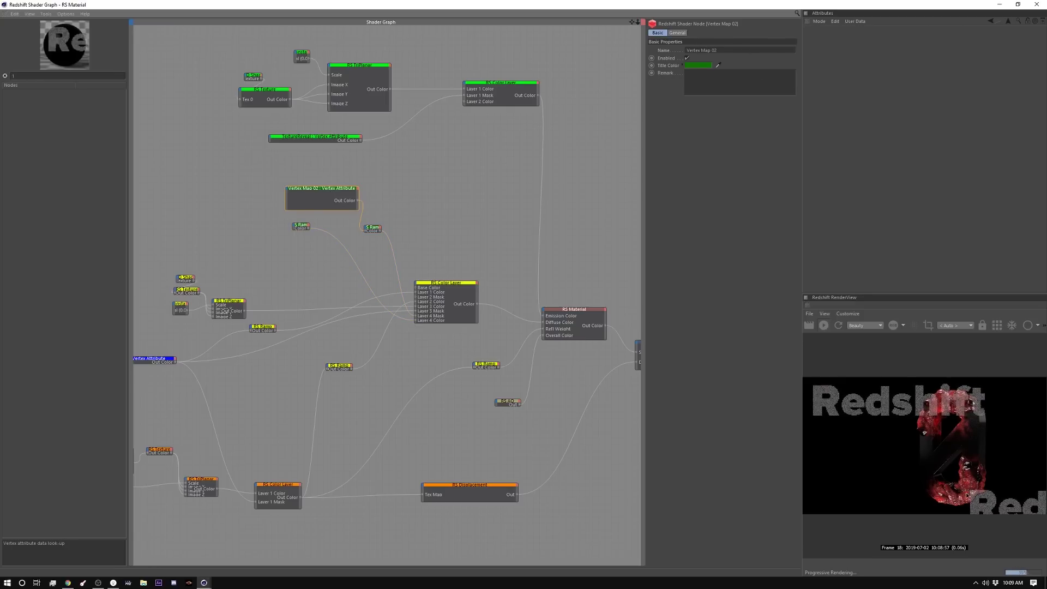
left_click(373, 228)
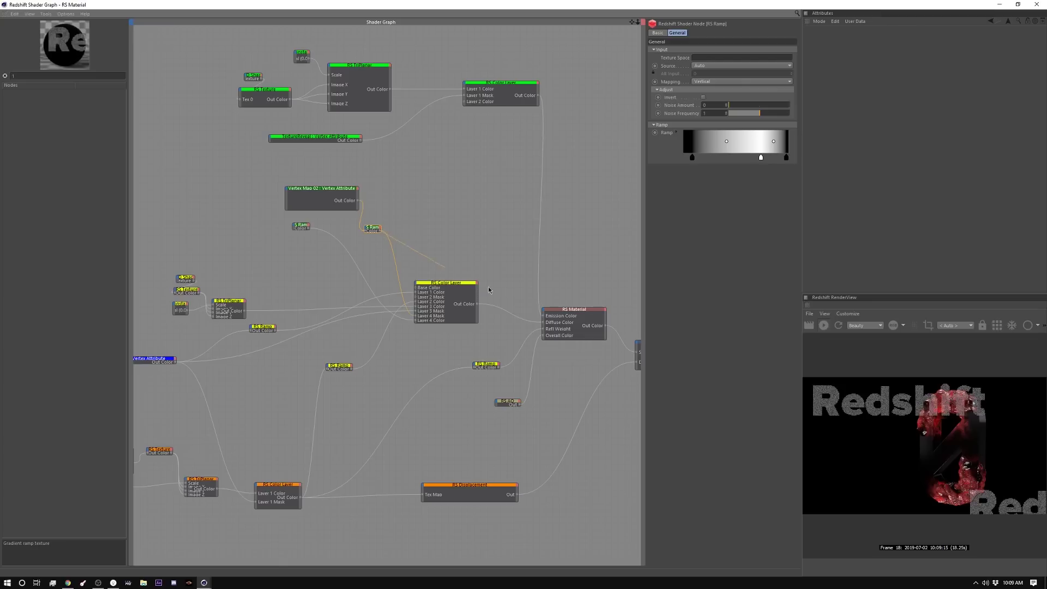
left_click_drag(489, 290, 543, 322)
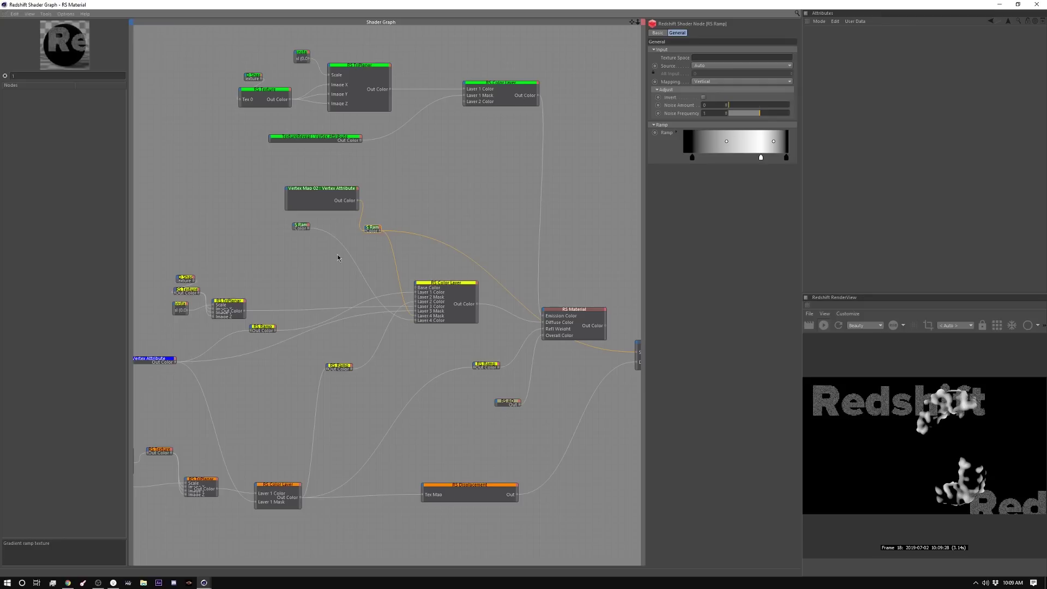
left_click(298, 226)
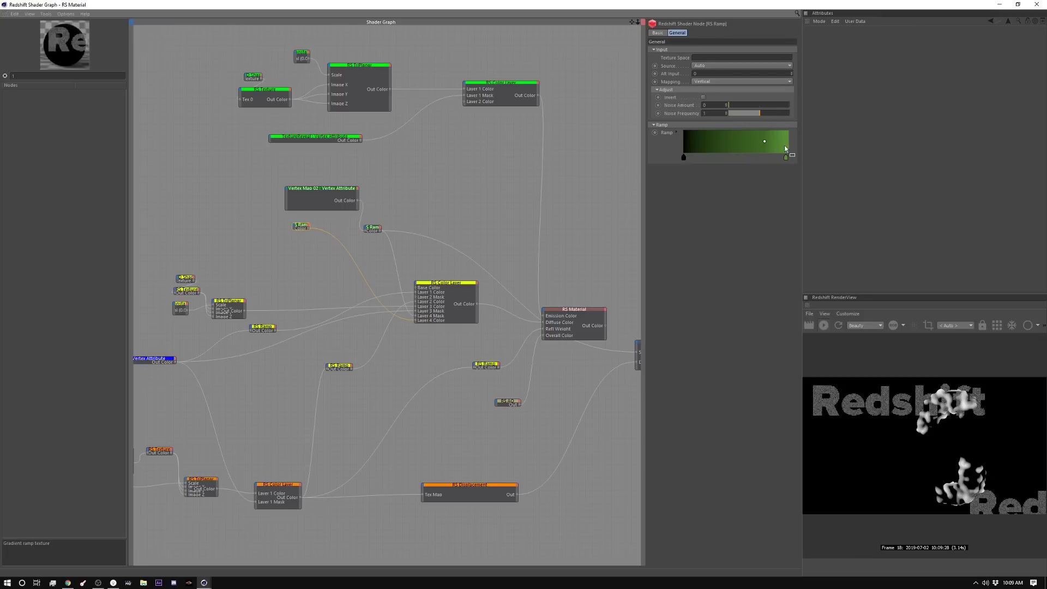
Enable Layer 4 of the diffuse RS Color Layer with Screen blend mode.
left_click(474, 300)
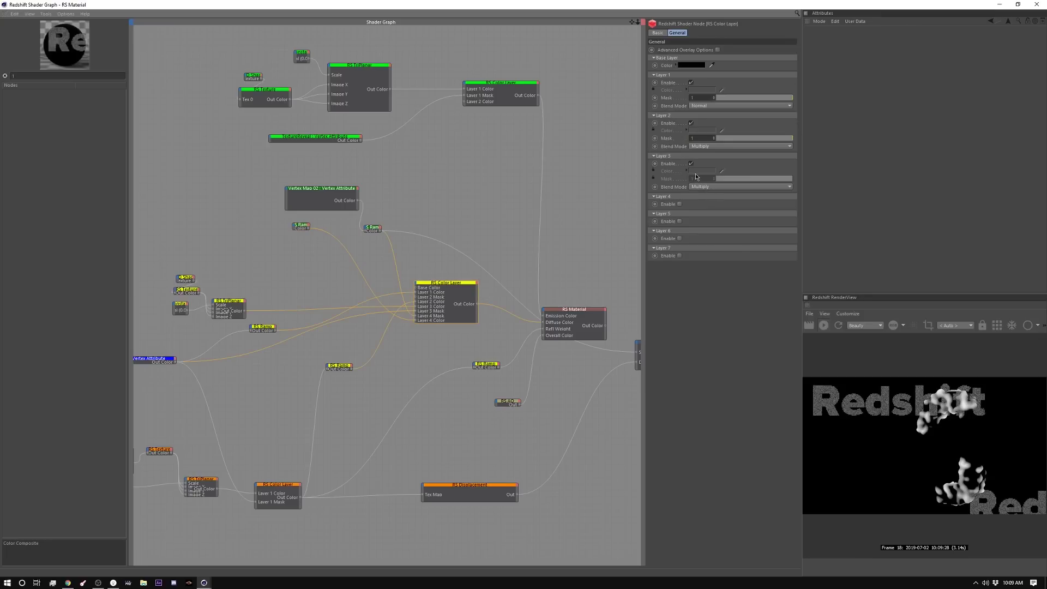
left_click(679, 204)
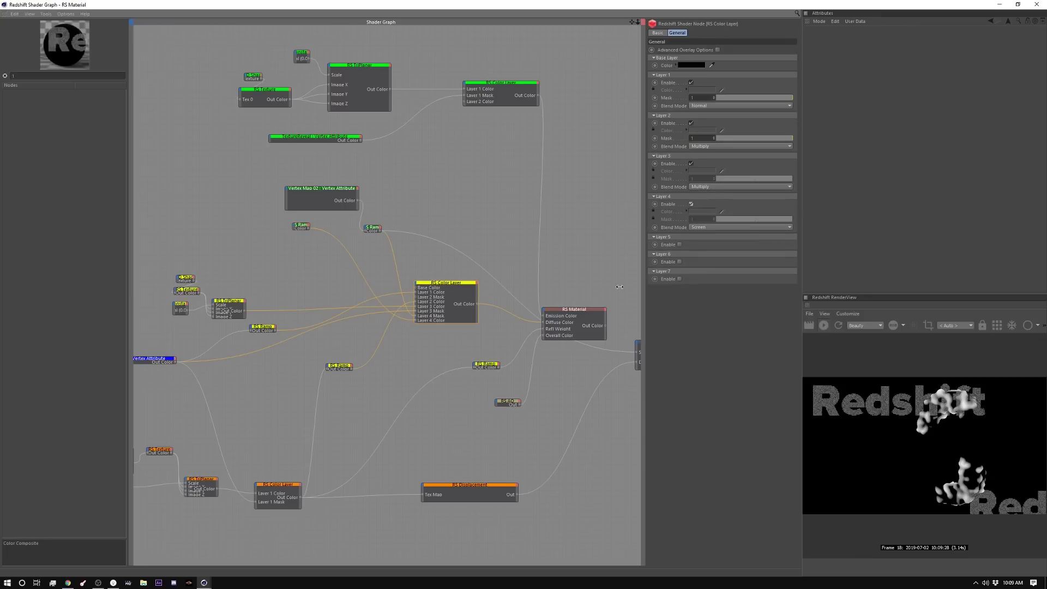